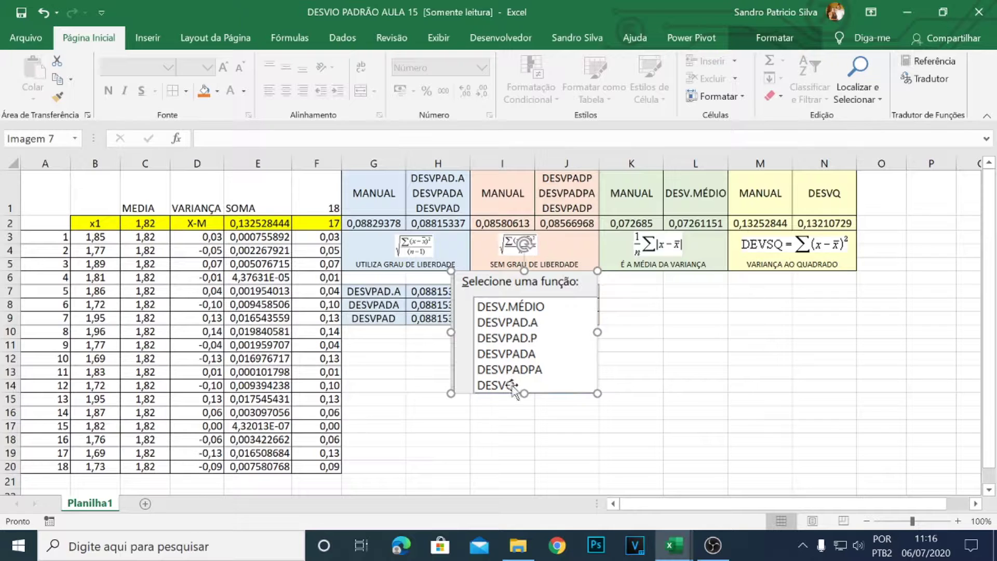
- Move the function-list picture to the empty area below the MANUAL and DESV.MÉDIO columns K and L, slightly reducing its size
{"action": "left_click_drag", "start_coordinate": [508, 383], "coordinate": [719, 363]}
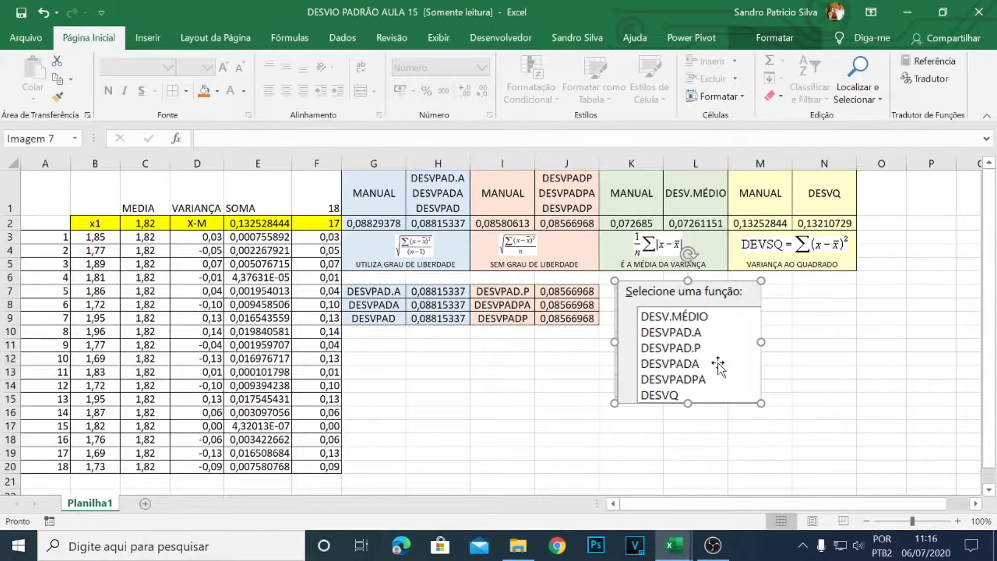
{"action": "left_click_drag", "start_coordinate": [719, 364], "coordinate": [470, 264]}
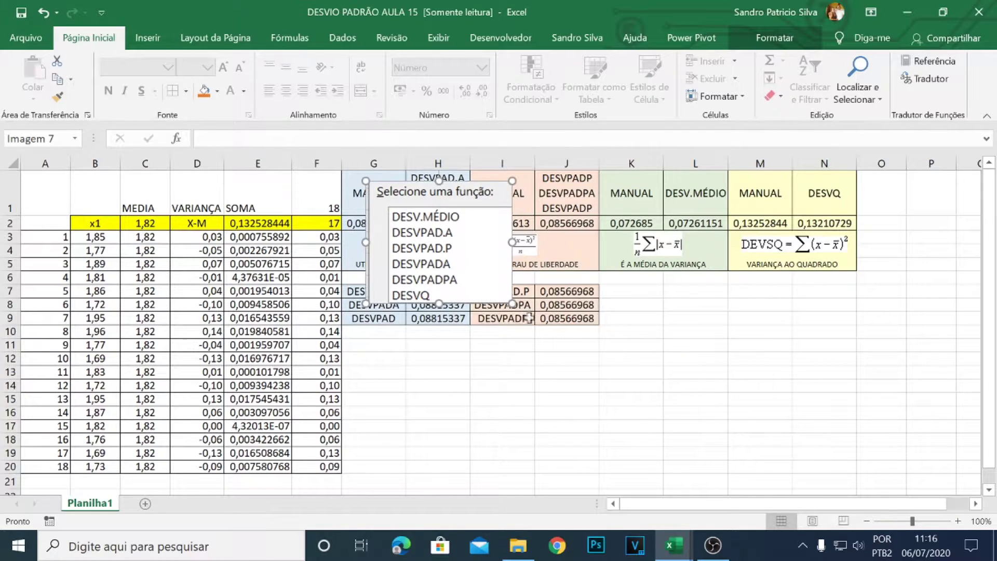
{"action": "left_click_drag", "start_coordinate": [517, 309], "coordinate": [679, 440]}
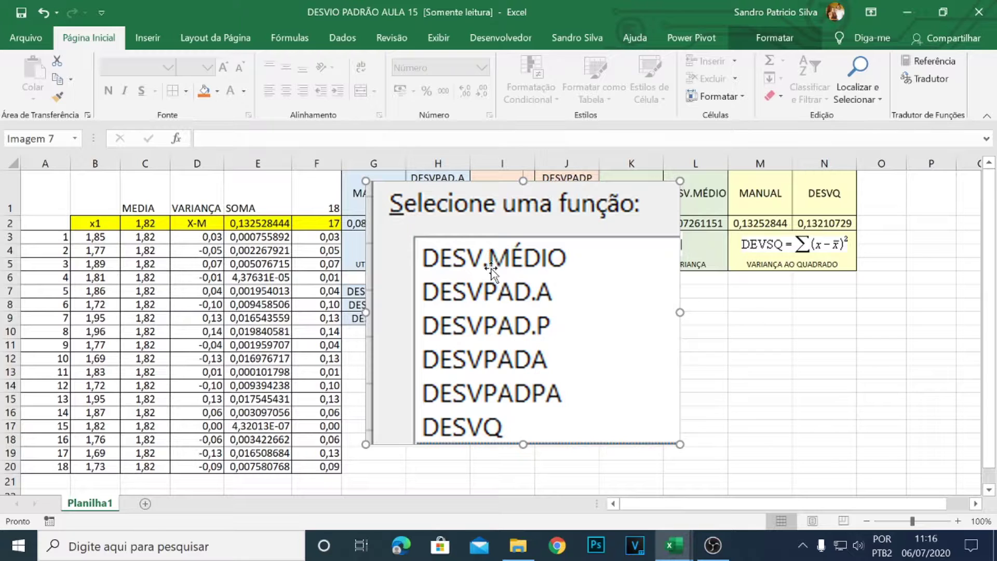
{"action": "left_click_drag", "start_coordinate": [366, 181], "coordinate": [703, 311]}
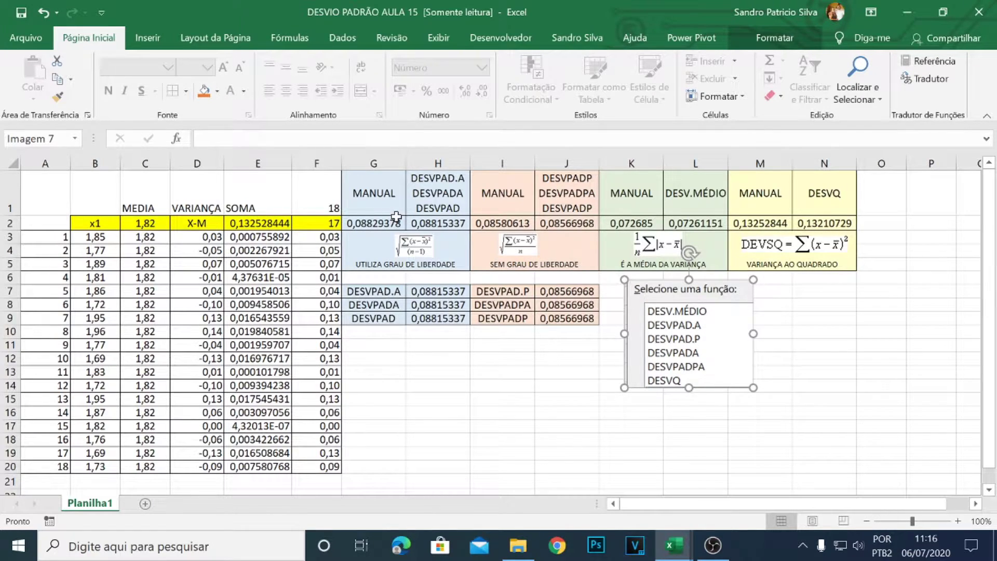
- Highlight cell H1, the DESVPAD.A / DESVPADA / DESVPAD header, with a yellow fill
{"action": "left_click", "coordinate": [447, 190]}
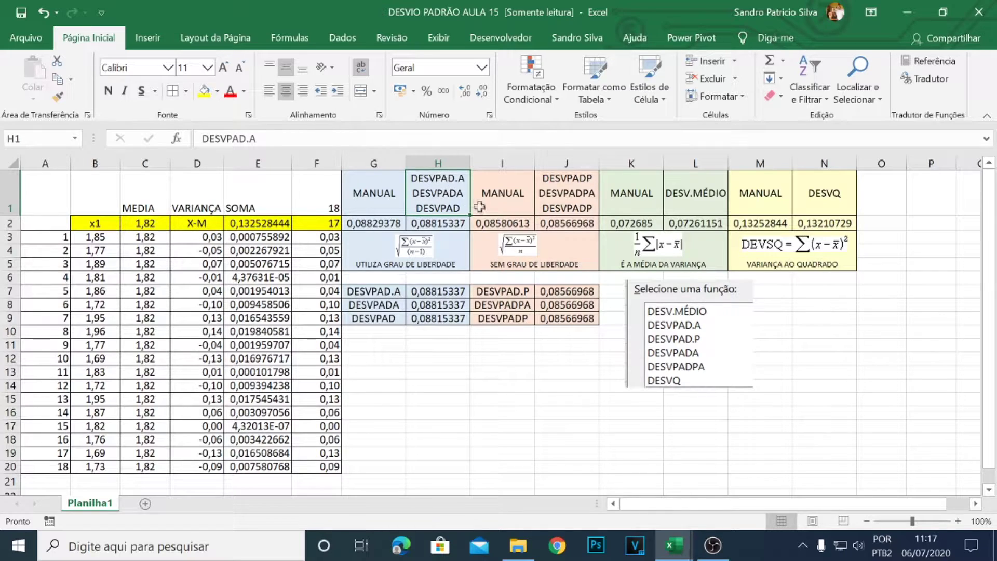
{"action": "left_click", "coordinate": [203, 90]}
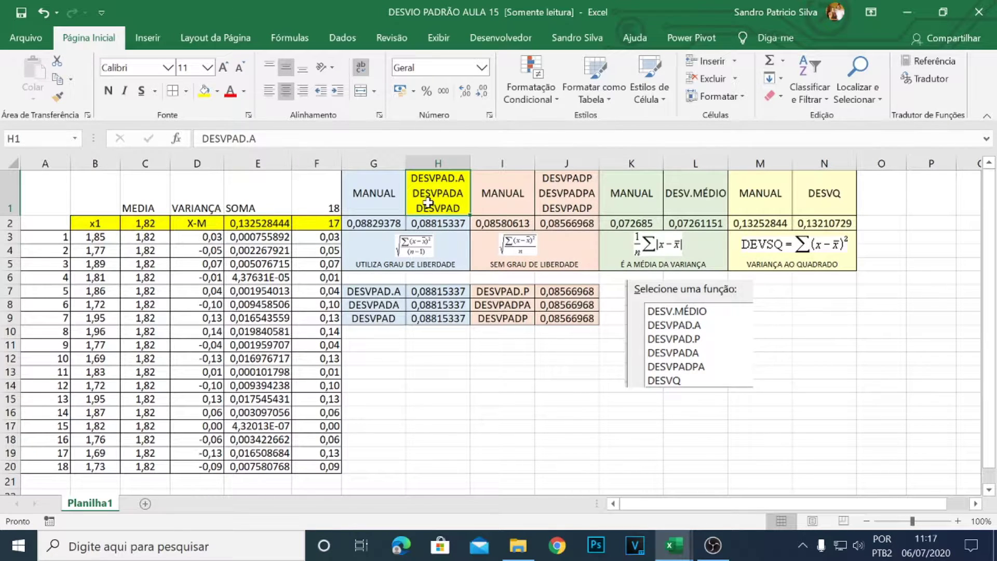
- Clear cell H2 and re-enter its standard deviation formula as DESVPAD.A over the x1 values B3:B20
{"action": "left_click_drag", "start_coordinate": [95, 237], "coordinate": [116, 470]}
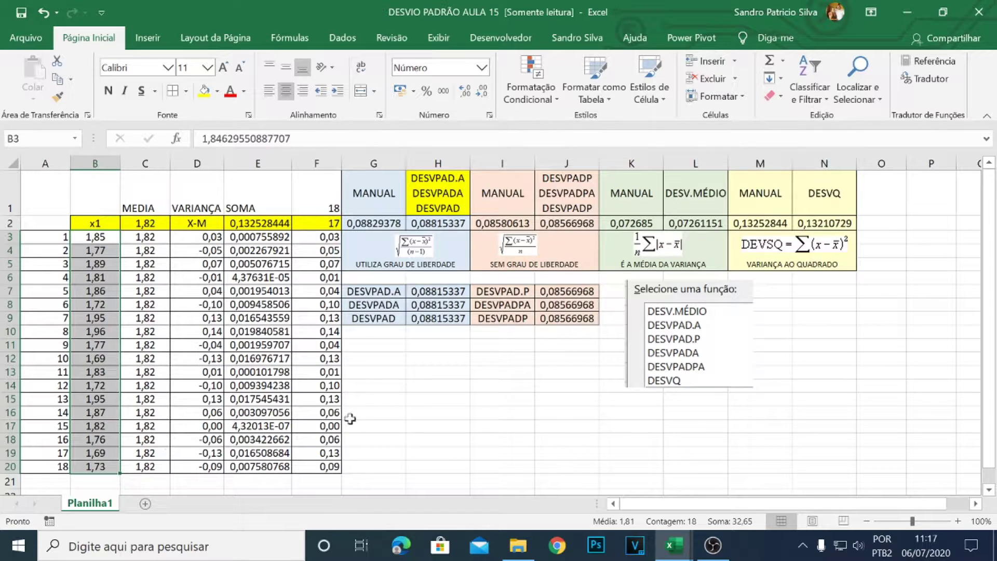
{"action": "left_click", "coordinate": [438, 223]}
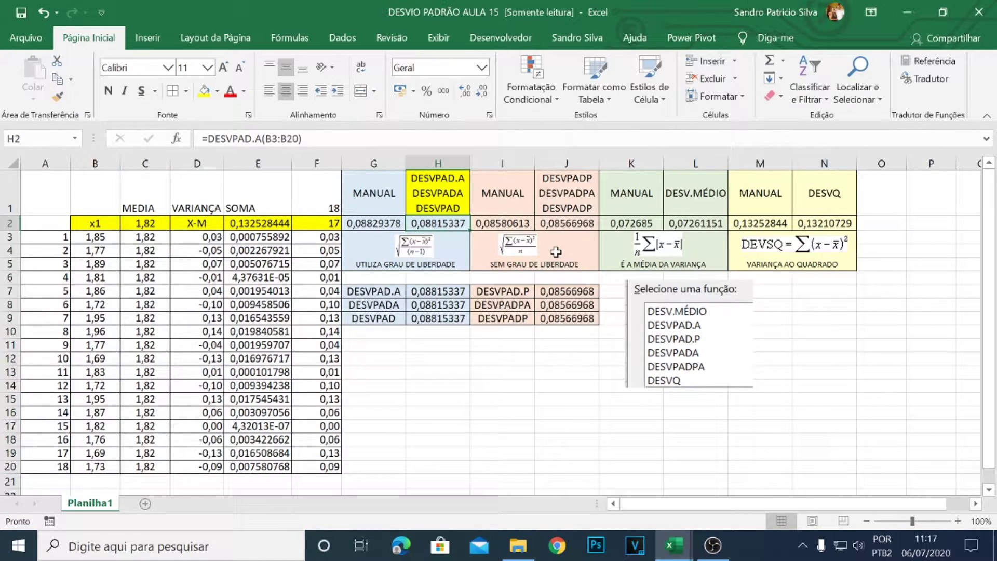
{"action": "key", "text": "Delete"}
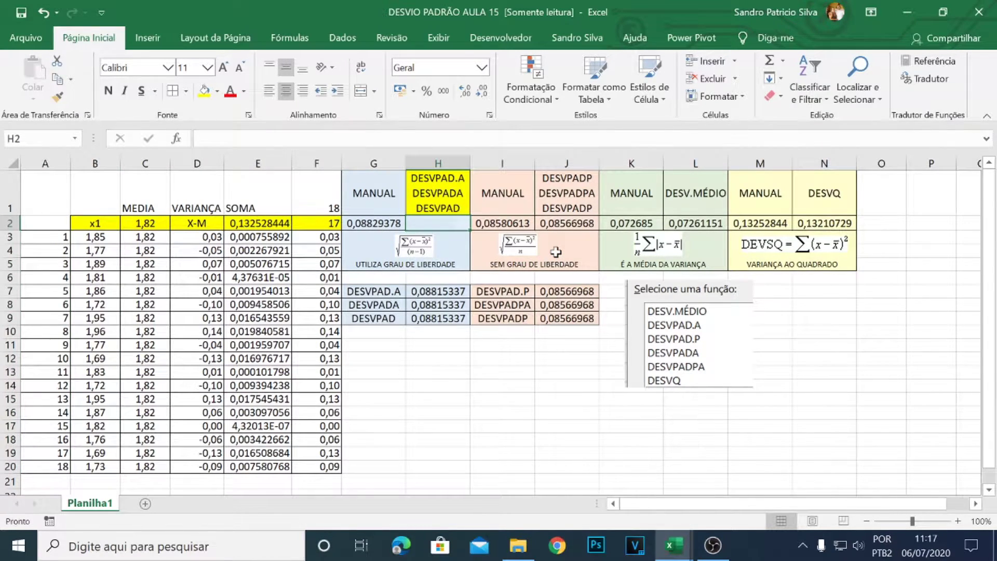
{"action": "type", "text": "=desvpad"}
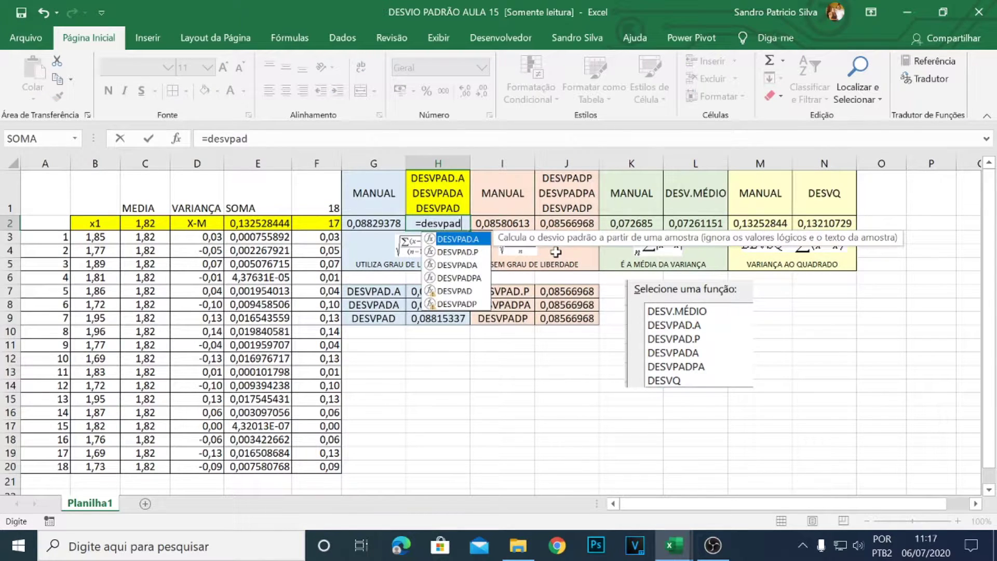
{"action": "type", "text": ".a("}
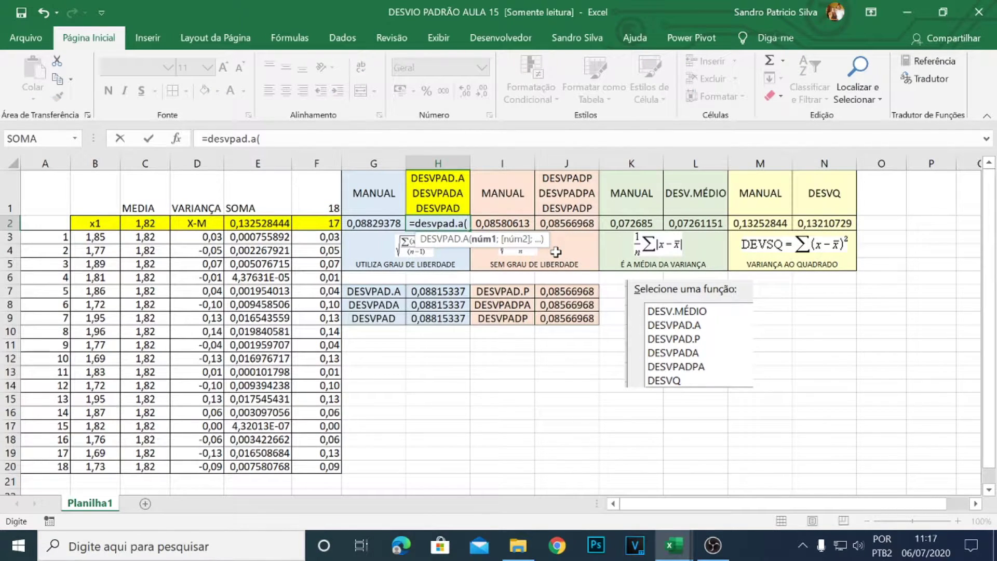
{"action": "left_click_drag", "start_coordinate": [84, 239], "coordinate": [98, 465]}
{"action": "key", "text": "Return"}
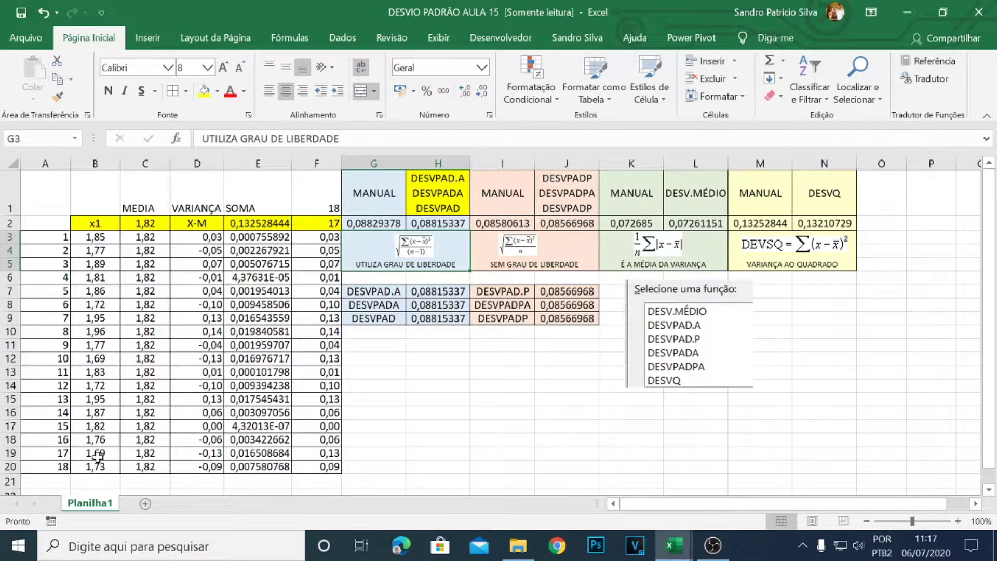
- Change the function in H2 to DESVPADA, keeping the range B3:B20
{"action": "left_click", "coordinate": [445, 210]}
{"action": "left_click", "coordinate": [446, 224]}
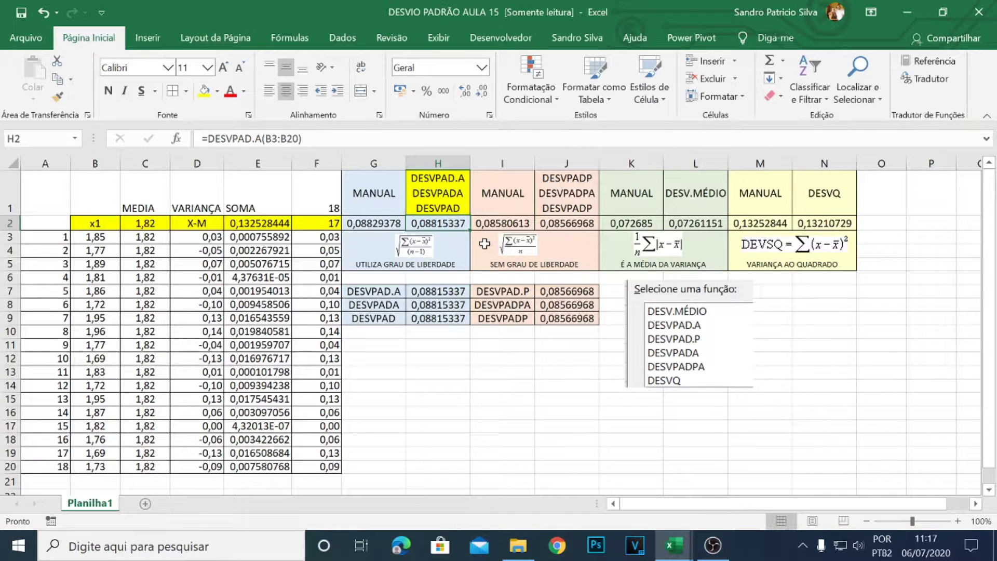
{"action": "key", "text": "F2"}
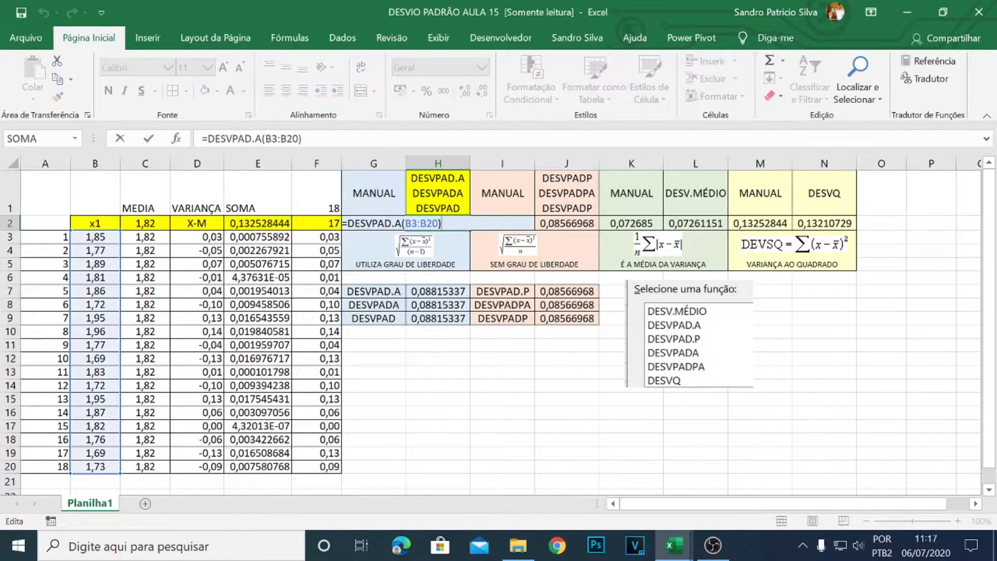
{"action": "key", "text": "Left"}
{"action": "key", "text": "Left"}
{"action": "key", "text": "Left"}
{"action": "key", "text": "Left"}
{"action": "key", "text": "Left"}
{"action": "key", "text": "Left"}
{"action": "key", "text": "Left"}
{"action": "key", "text": "Left"}
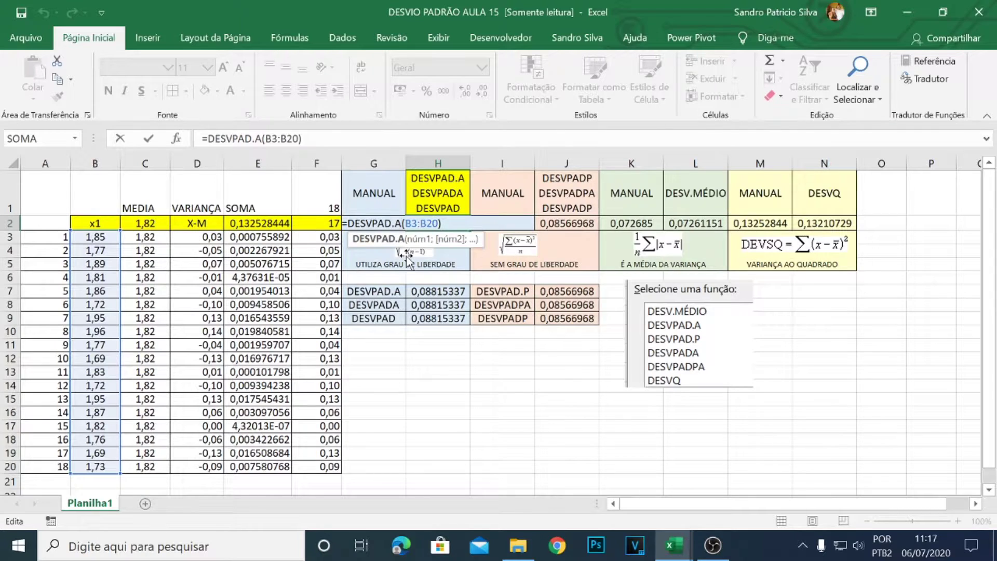
{"action": "key", "text": "Return"}
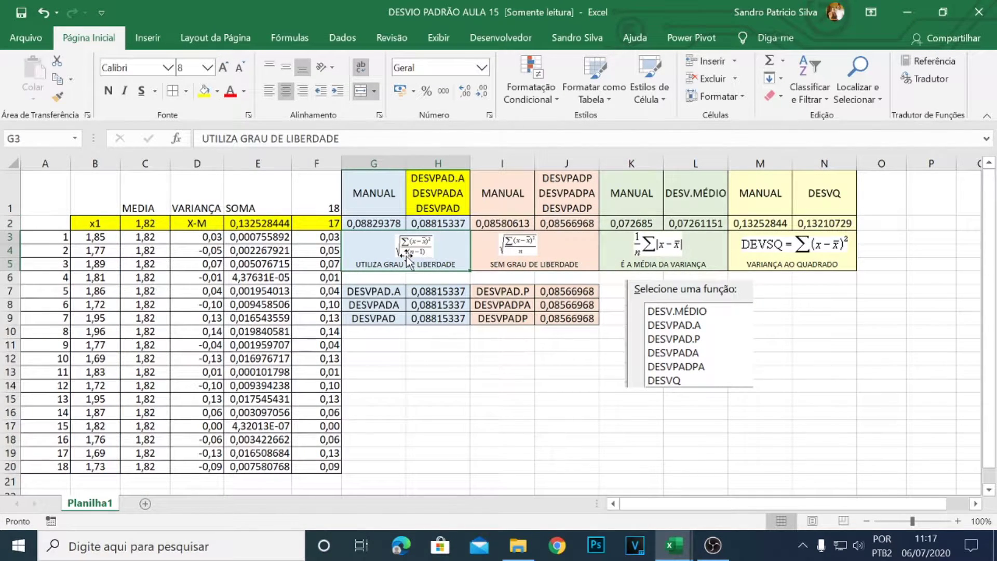
- Change the function in H2 to DESVPAD, keeping the range B3:B20
{"action": "left_click", "coordinate": [443, 227]}
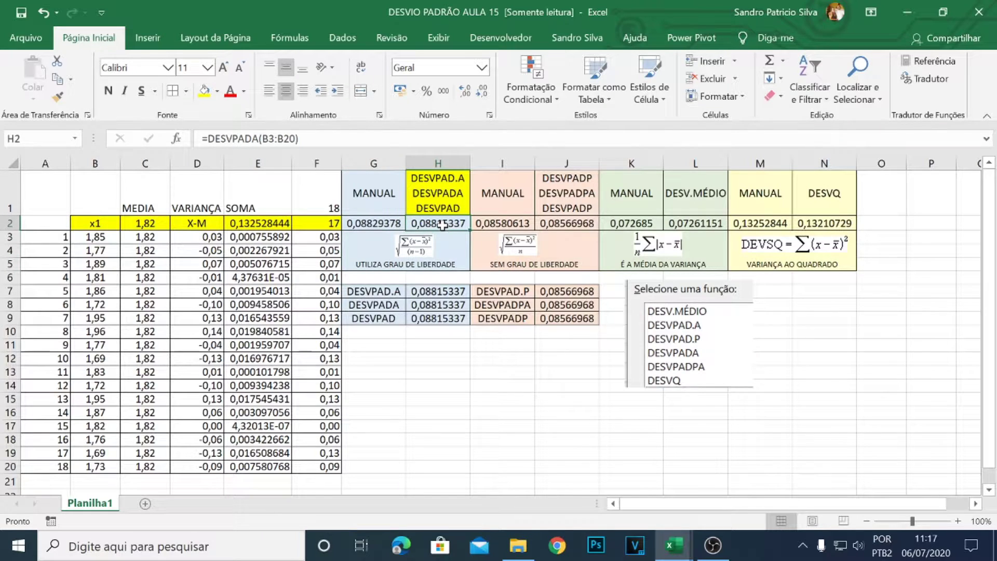
{"action": "double_click", "coordinate": [442, 225]}
{"action": "left_click", "coordinate": [403, 225]}
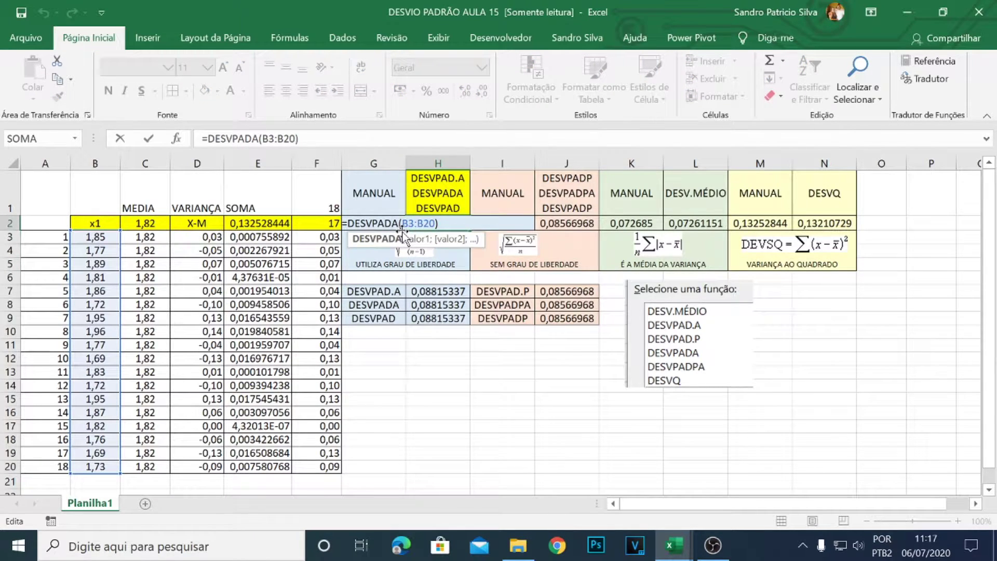
{"action": "left_click", "coordinate": [403, 236]}
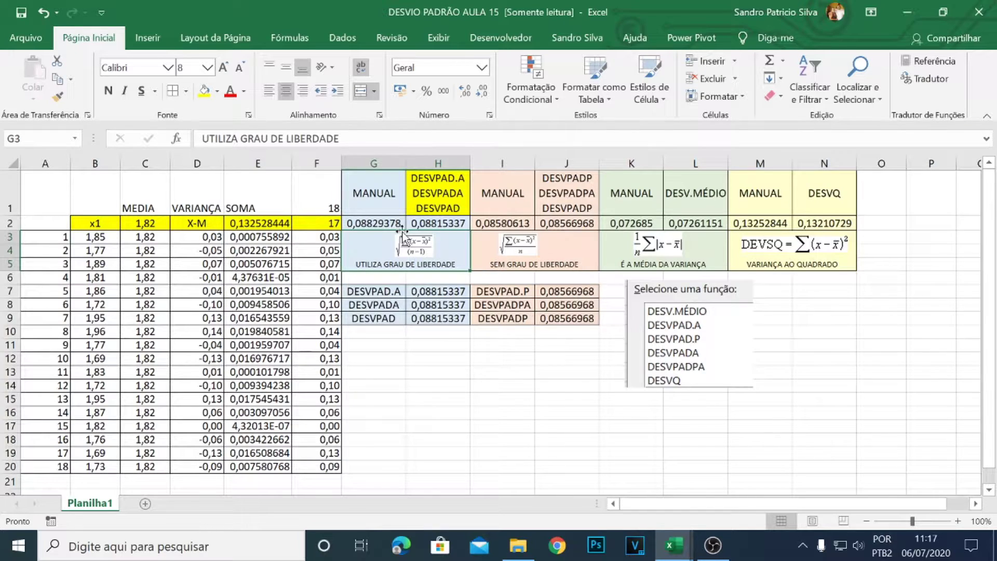
- Open the online help for the DESVPAD function used in H2 and find the mathematical formula it uses
{"action": "left_click", "coordinate": [416, 222]}
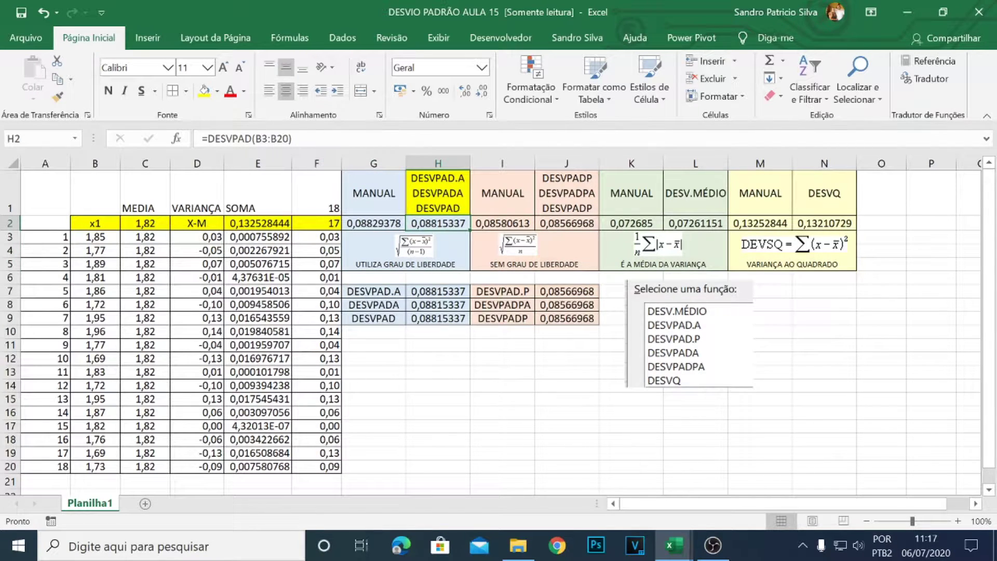
{"action": "left_click", "coordinate": [183, 140]}
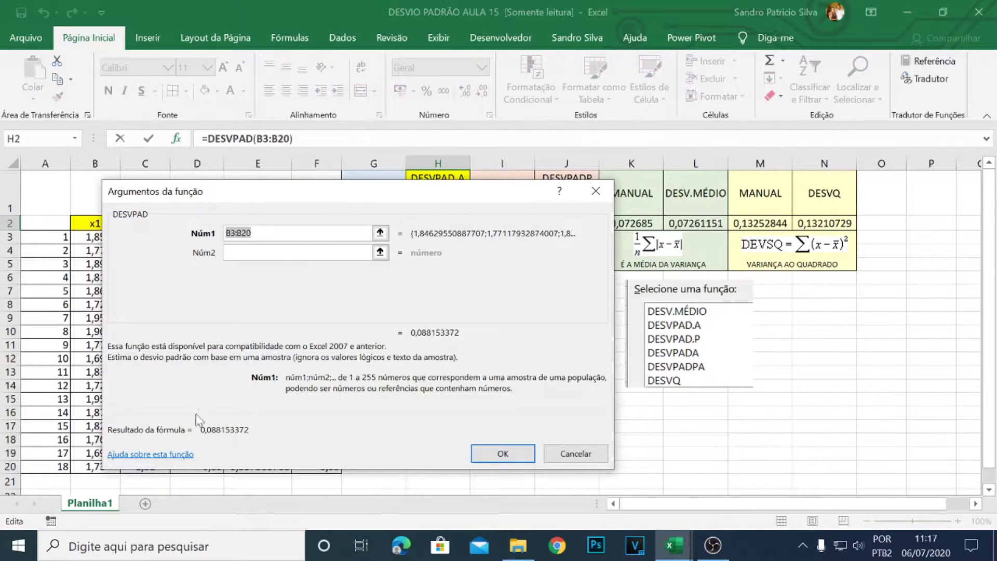
{"action": "left_click", "coordinate": [171, 455]}
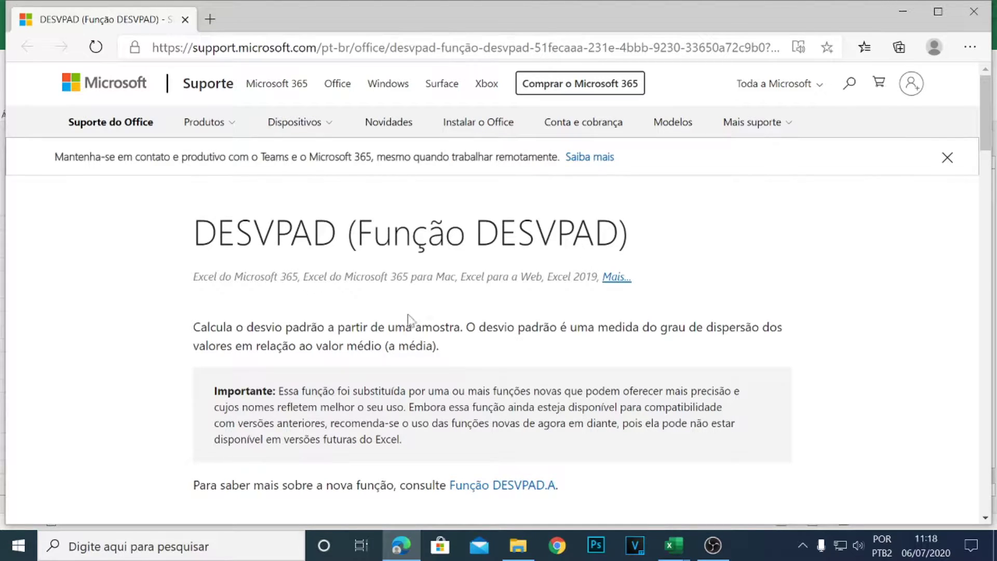
{"action": "scroll", "coordinate": [407, 315], "scroll_direction": "down", "scroll_amount": 7}
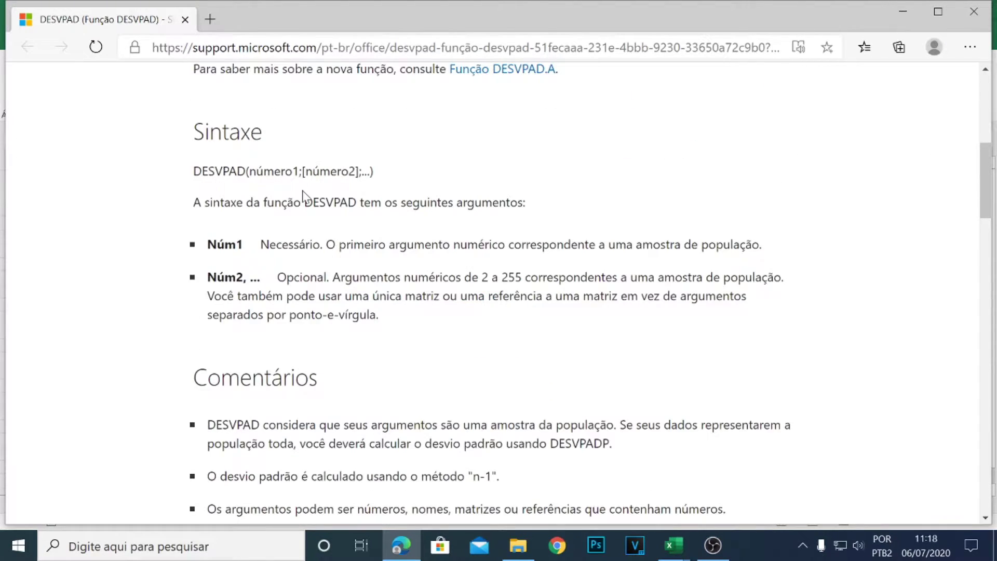
{"action": "scroll", "coordinate": [303, 192], "scroll_direction": "down", "scroll_amount": 9}
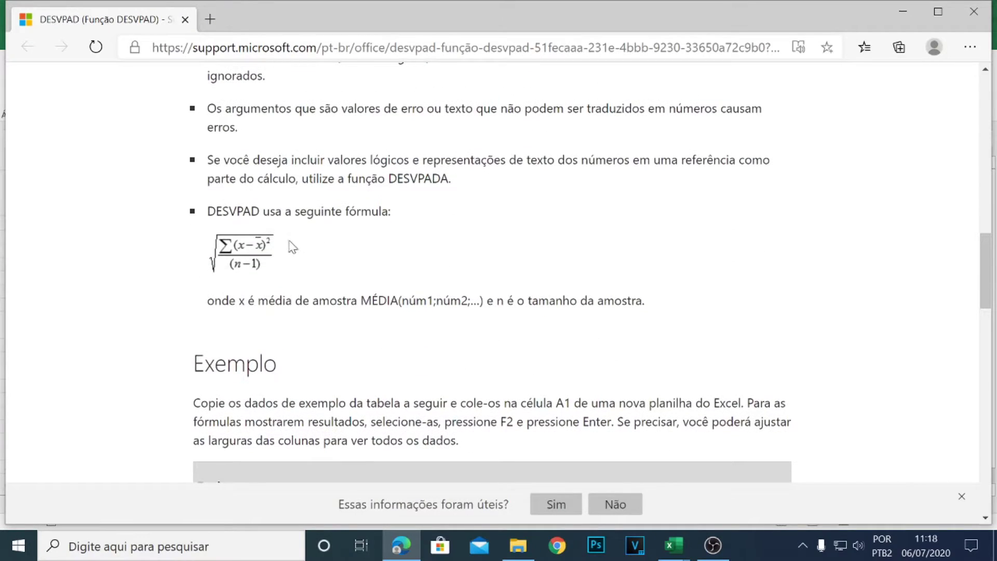
- Copy the DESVPAD formula image from the help page, then close the page and cancel the function arguments
{"action": "right_click", "coordinate": [263, 259]}
{"action": "right_click", "coordinate": [238, 255]}
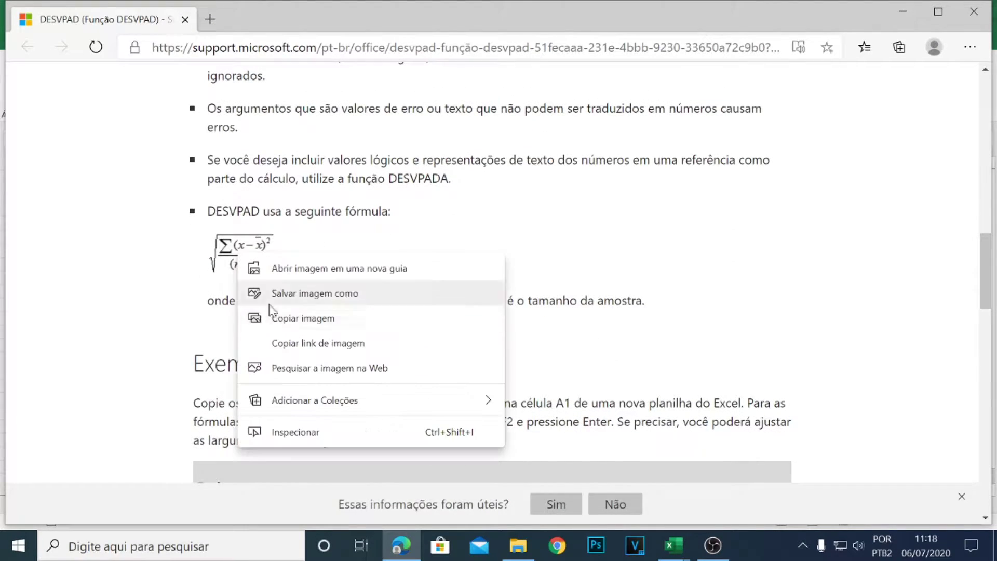
{"action": "left_click", "coordinate": [287, 321]}
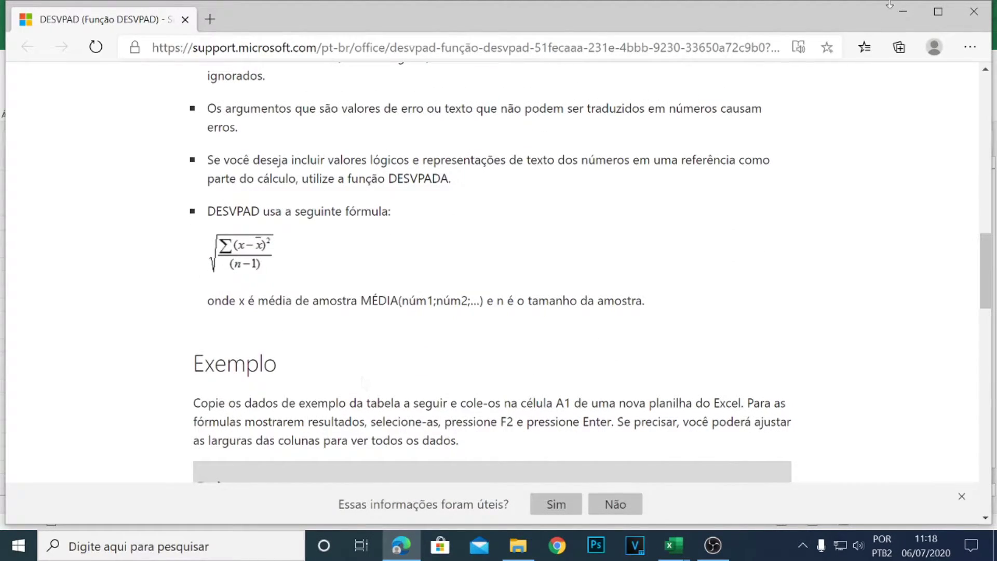
{"action": "left_click", "coordinate": [974, 12]}
{"action": "left_click", "coordinate": [572, 453]}
- Enlarge the n-1 formula picture from G3 and move it below the function comparison table, around rows 12 to 17
{"action": "left_click", "coordinate": [415, 244]}
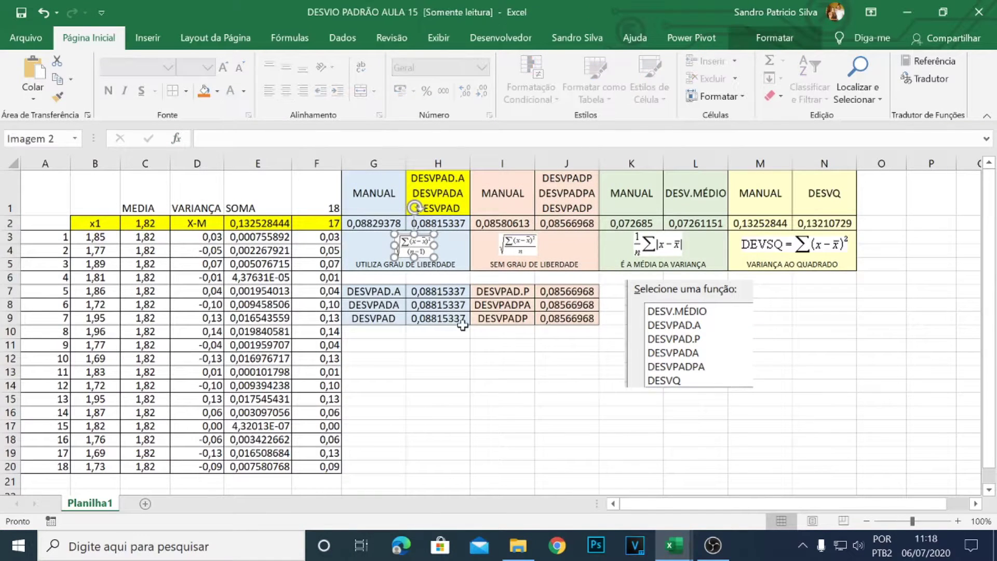
{"action": "left_click_drag", "start_coordinate": [434, 257], "coordinate": [524, 315]}
{"action": "left_click_drag", "start_coordinate": [490, 292], "coordinate": [469, 403]}
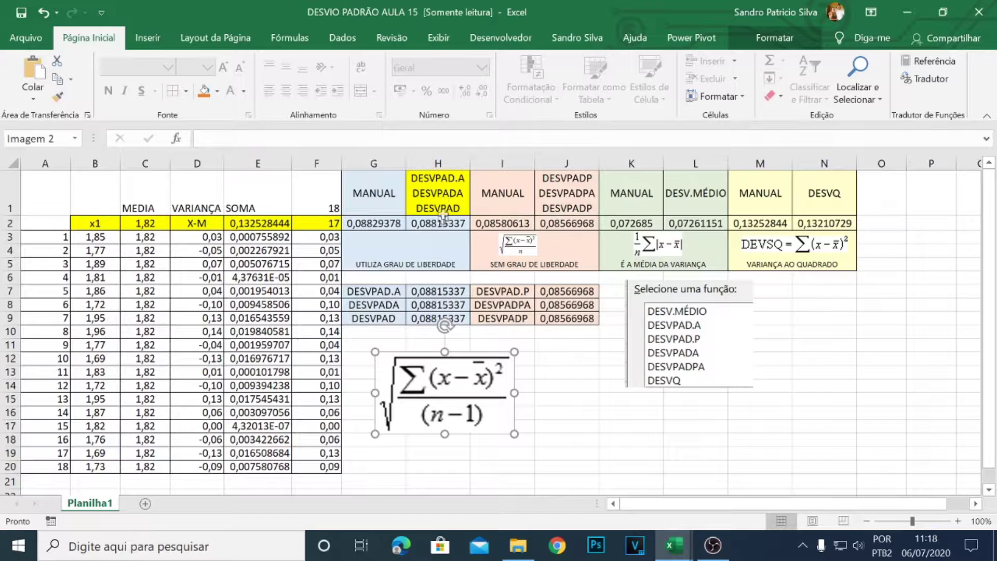
- Compare the DESVPAD formula in H2 and its data B3:B20 with the manual calculation in G2 and its supporting columns C3:F20
{"action": "left_click_drag", "start_coordinate": [98, 237], "coordinate": [98, 468]}
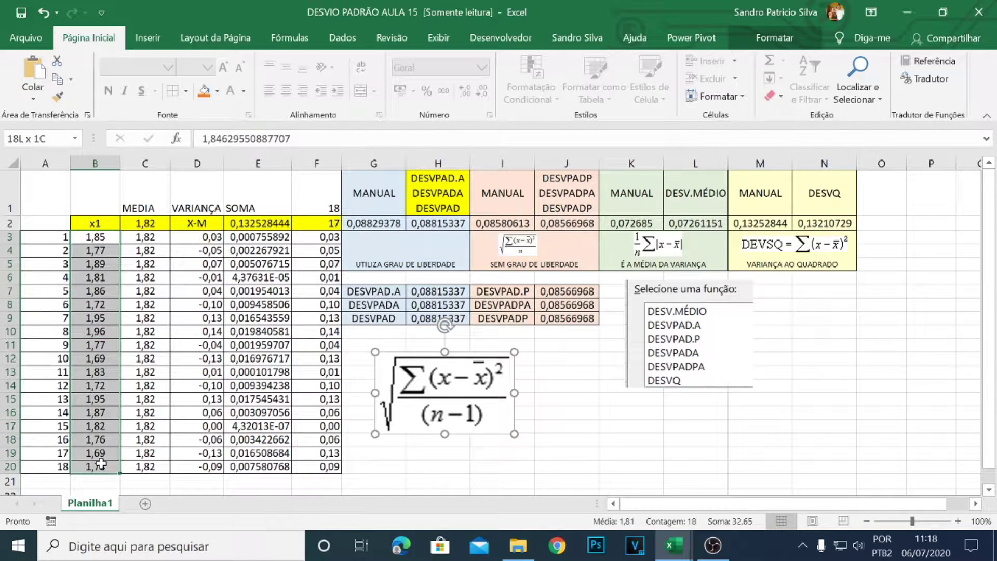
{"action": "left_click", "coordinate": [455, 222]}
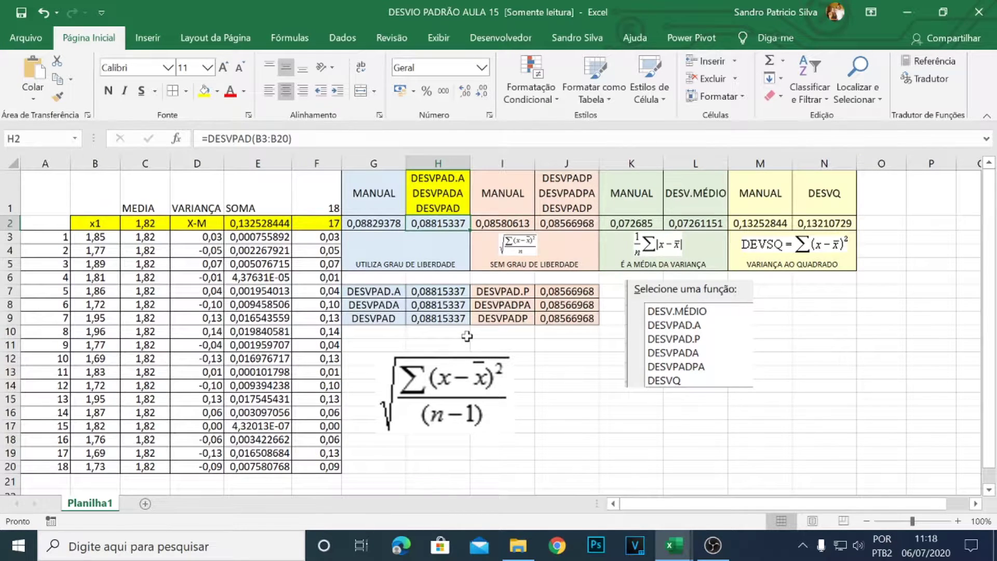
{"action": "left_click", "coordinate": [381, 226]}
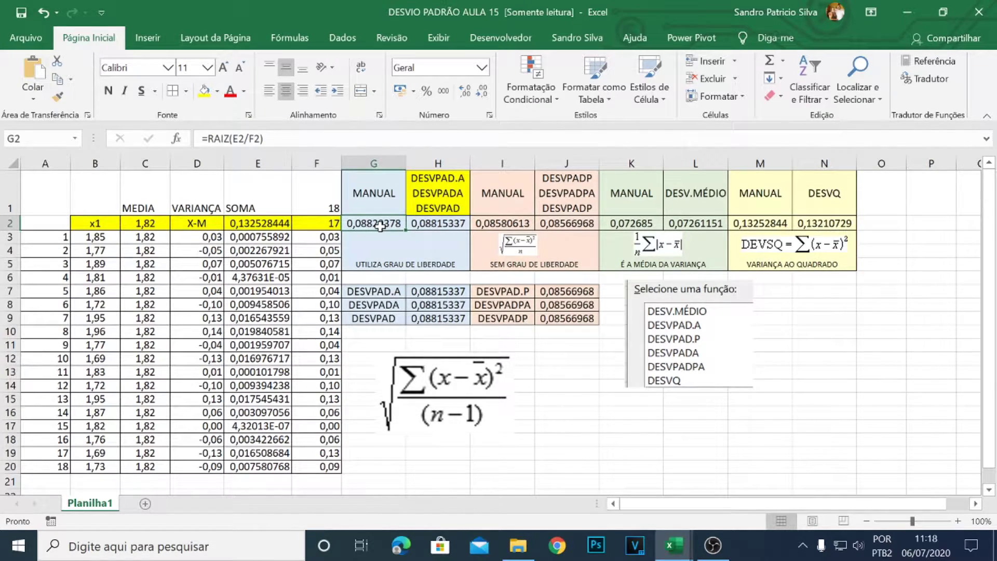
{"action": "left_click_drag", "start_coordinate": [146, 237], "coordinate": [336, 465]}
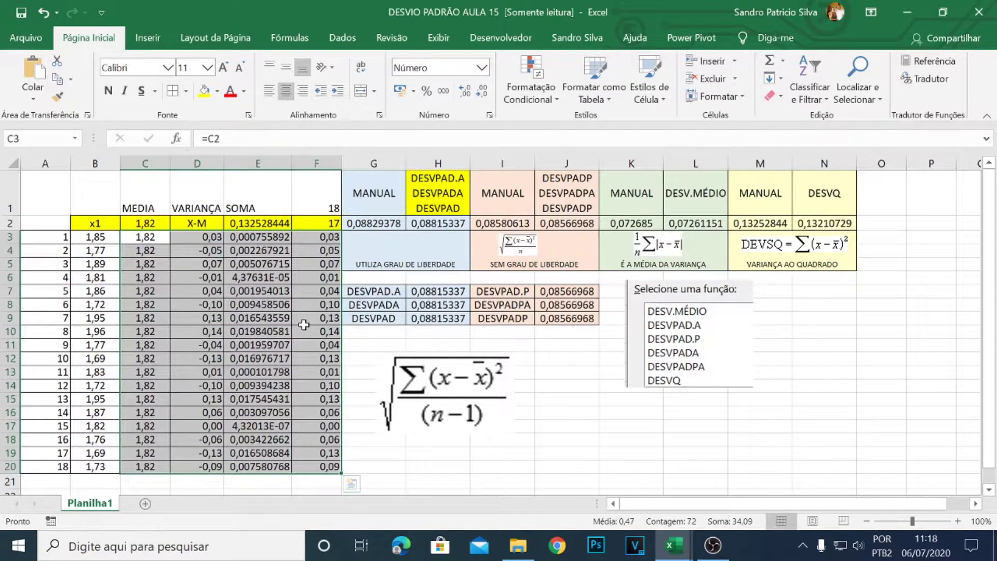
{"action": "left_click", "coordinate": [154, 239]}
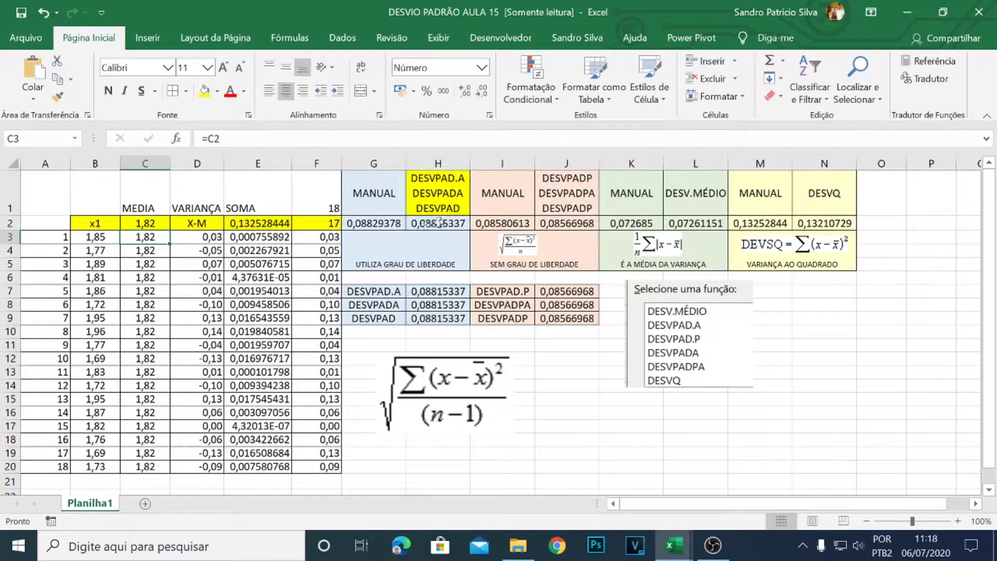
{"action": "left_click", "coordinate": [365, 224]}
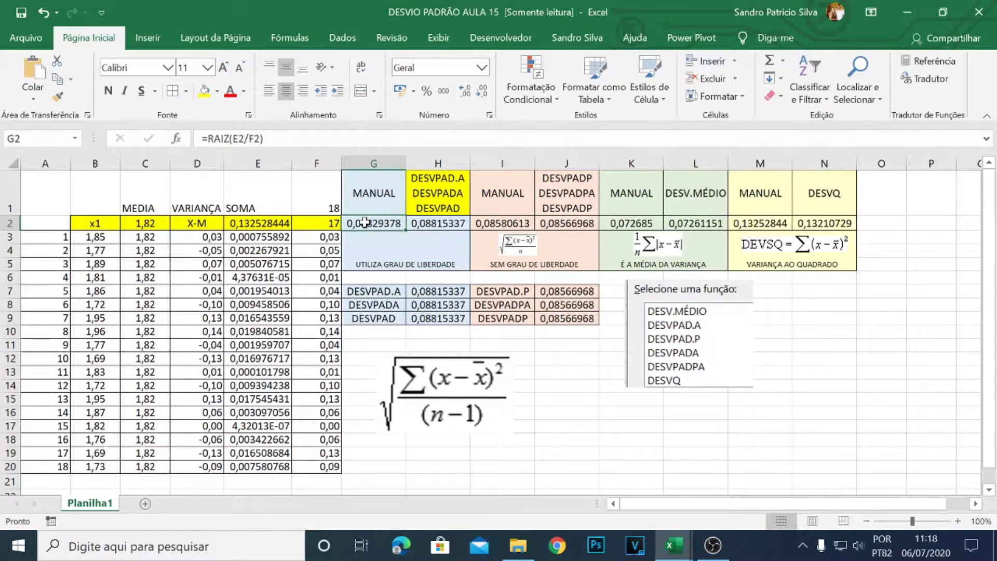
{"action": "left_click", "coordinate": [151, 241]}
{"action": "left_click_drag", "start_coordinate": [150, 240], "coordinate": [336, 463]}
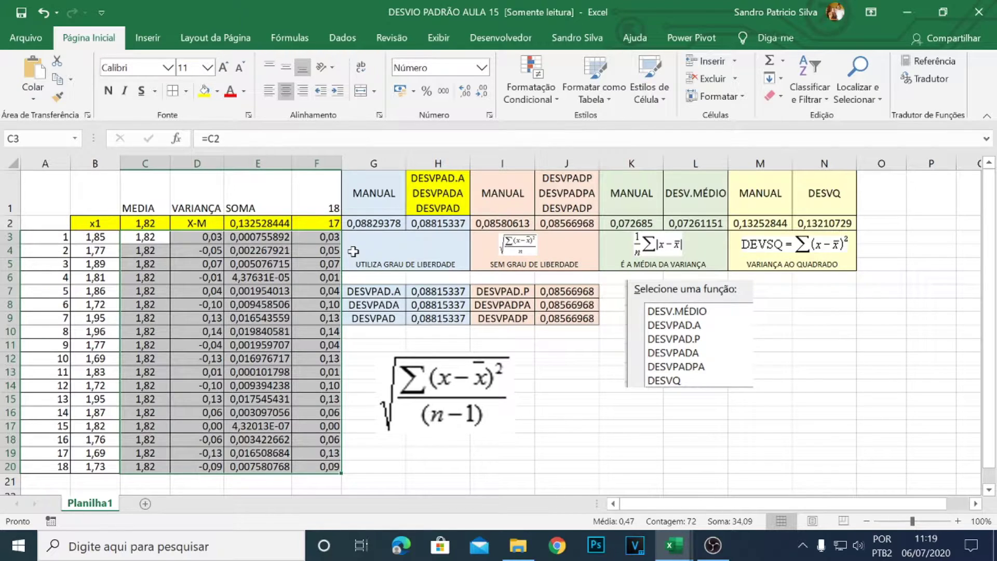
- Shrink the n-1 formula picture and put it back above the "UTILIZA GRAU DE LIBERDADE" label, around G3:H4
{"action": "left_click", "coordinate": [382, 221]}
{"action": "left_click", "coordinate": [432, 364]}
{"action": "left_click_drag", "start_coordinate": [373, 351], "coordinate": [412, 253]}
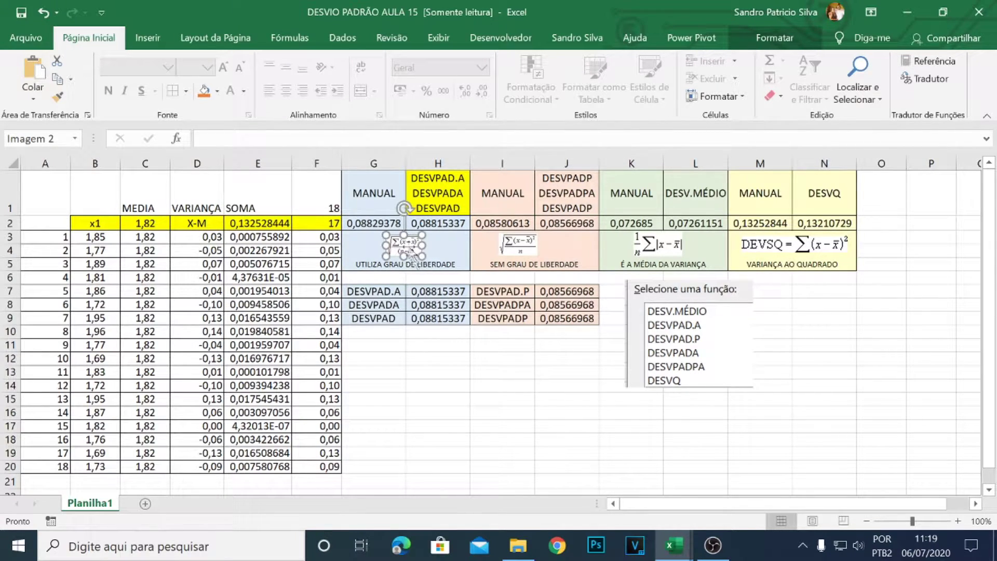
- Enter the labels cp and cpk in H12:H13, and pp and ppk in H15:H16
{"action": "left_click", "coordinate": [443, 357]}
{"action": "type", "text": "cp"}
{"action": "key", "text": "Return"}
{"action": "type", "text": "cpk"}
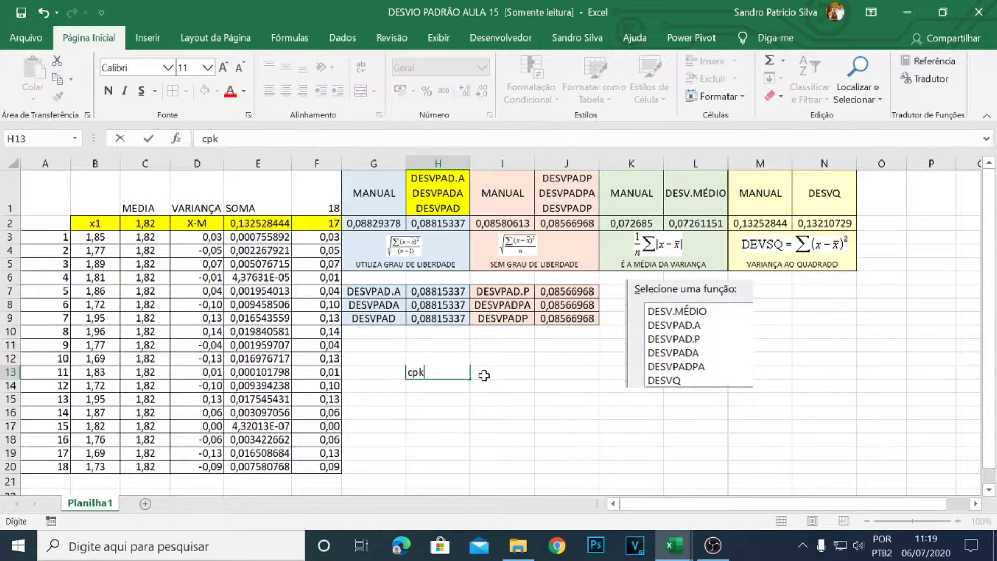
{"action": "key", "text": "Return"}
{"action": "key", "text": "Return"}
{"action": "type", "text": "pp"}
{"action": "key", "text": "Return"}
{"action": "type", "text": "ppk"}
{"action": "key", "text": "Return"}
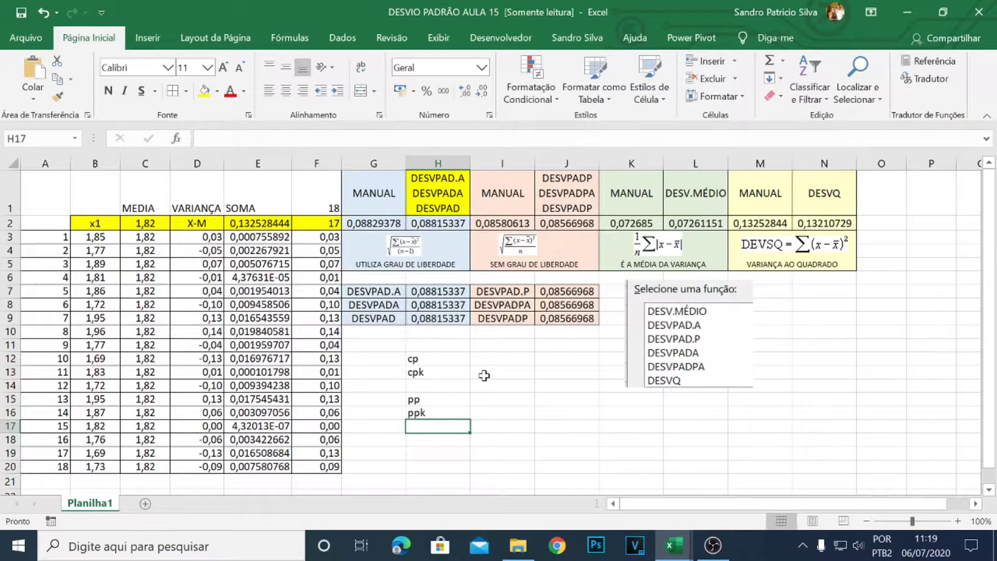
- Shift the function list picture slightly to the left so it sits beneath columns K and L
{"action": "left_click_drag", "start_coordinate": [741, 372], "coordinate": [724, 368]}
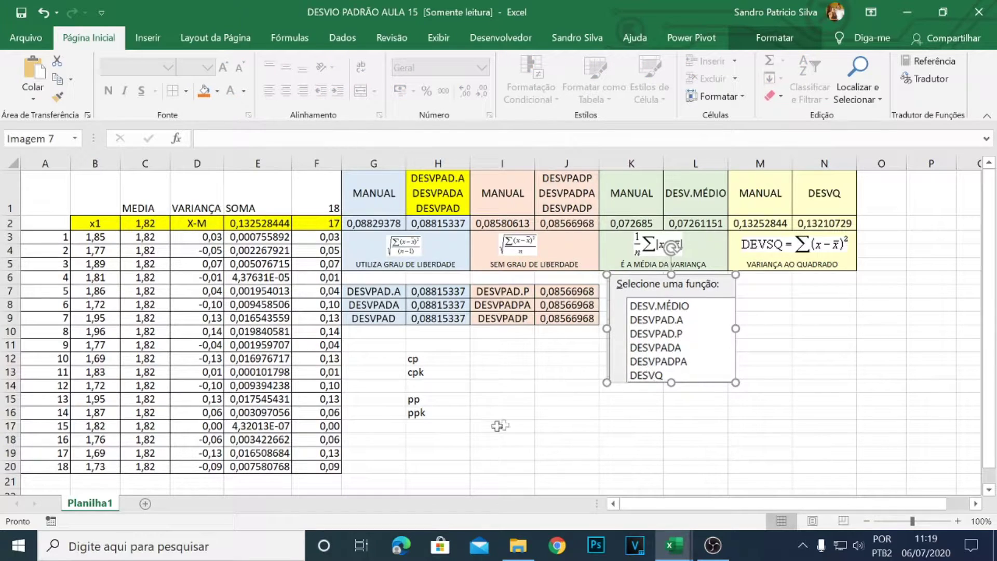
{"action": "left_click_drag", "start_coordinate": [656, 346], "coordinate": [648, 352]}
- Fill the pp and ppk cells H15:H16 with a light green theme colour
{"action": "left_click_drag", "start_coordinate": [447, 399], "coordinate": [446, 415]}
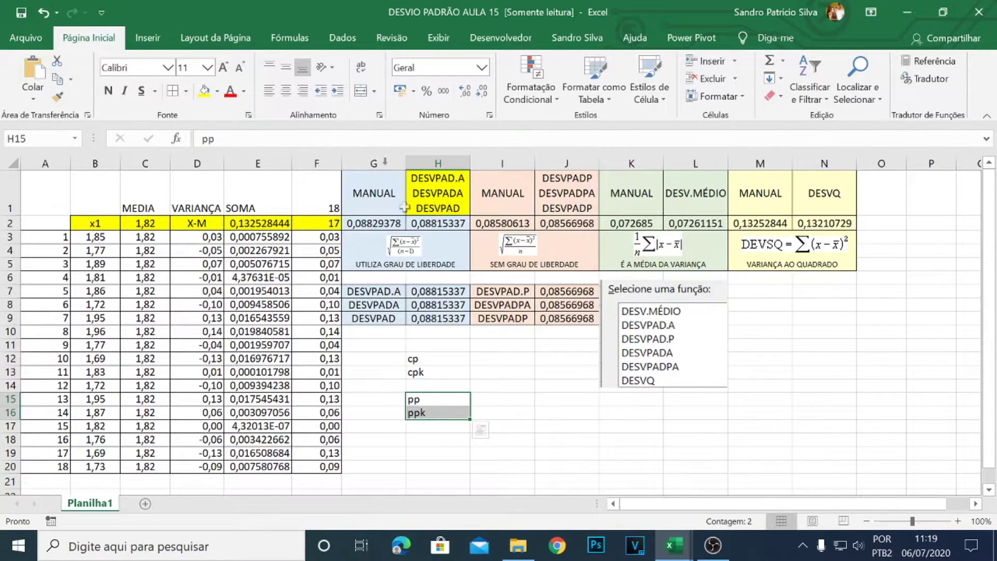
{"action": "left_click", "coordinate": [217, 91]}
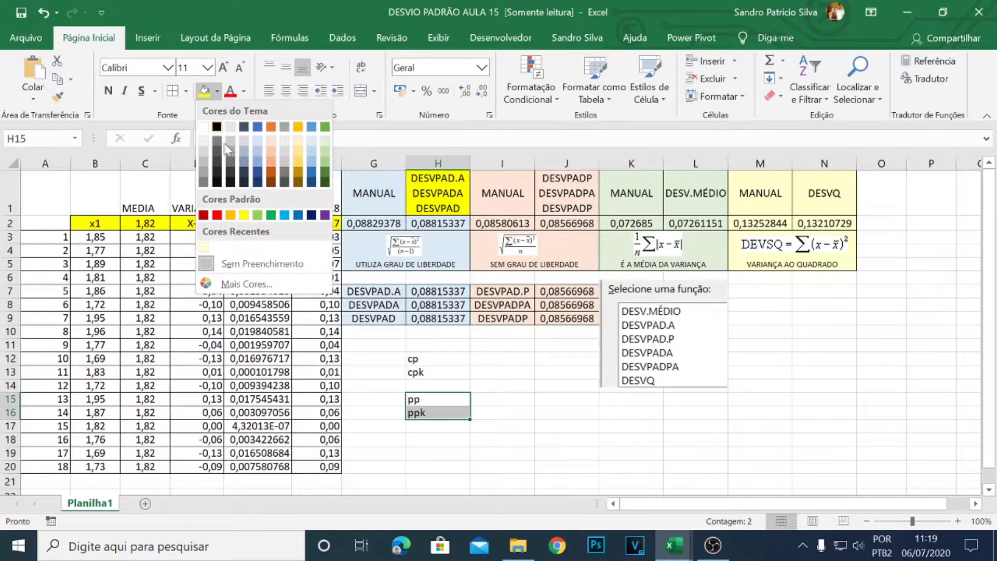
{"action": "left_click", "coordinate": [324, 165]}
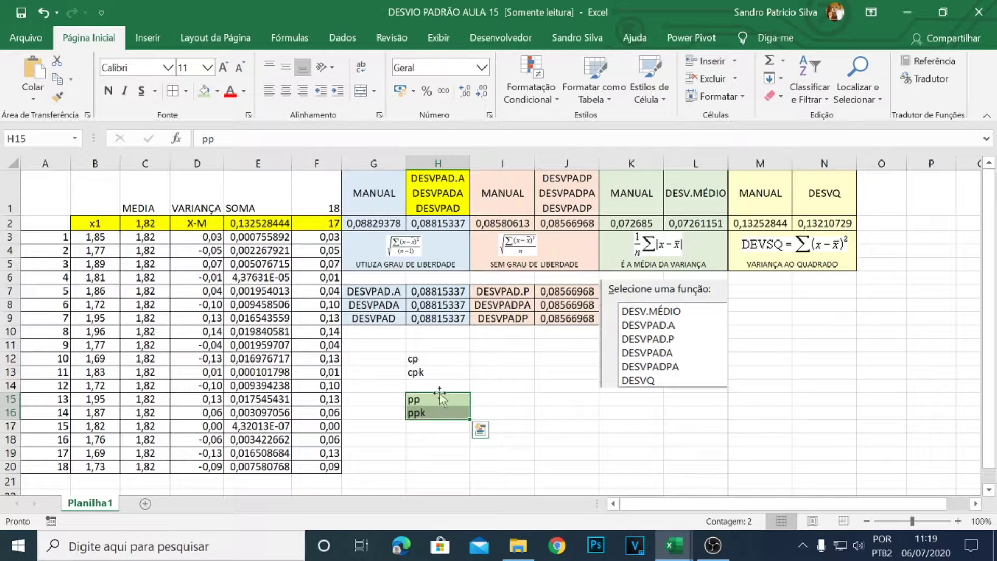
- Compare the pp and ppk labels in H15:H16 with the function heading in H1 and the cp and cpk labels in H12:H13
{"action": "left_click", "coordinate": [444, 418]}
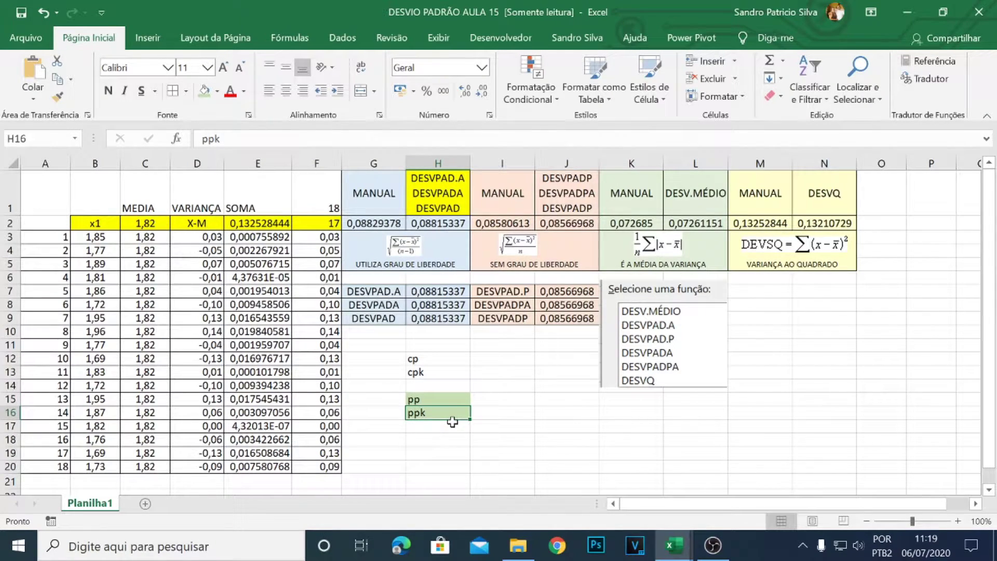
{"action": "left_click", "coordinate": [438, 397]}
{"action": "left_click", "coordinate": [450, 411]}
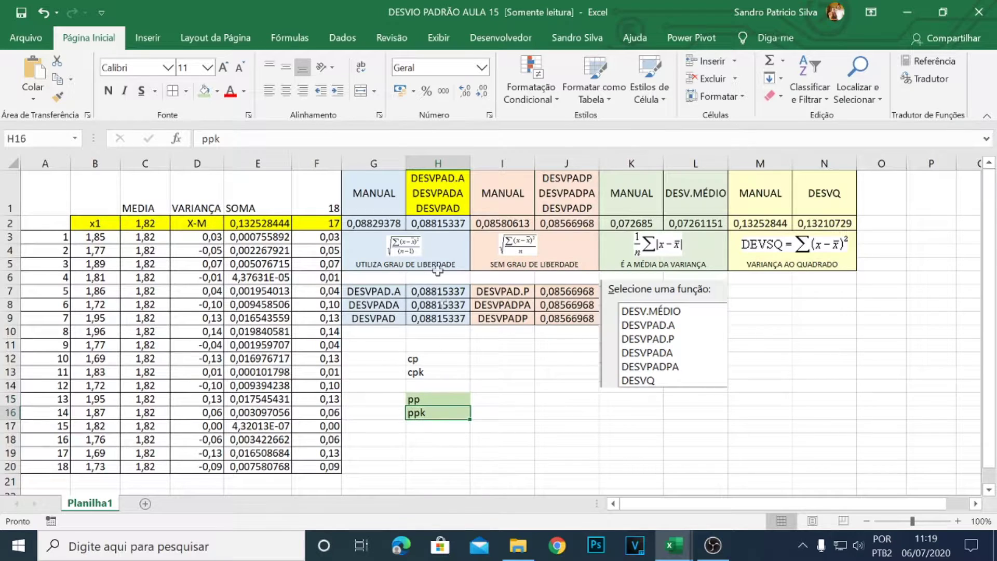
{"action": "left_click", "coordinate": [427, 201]}
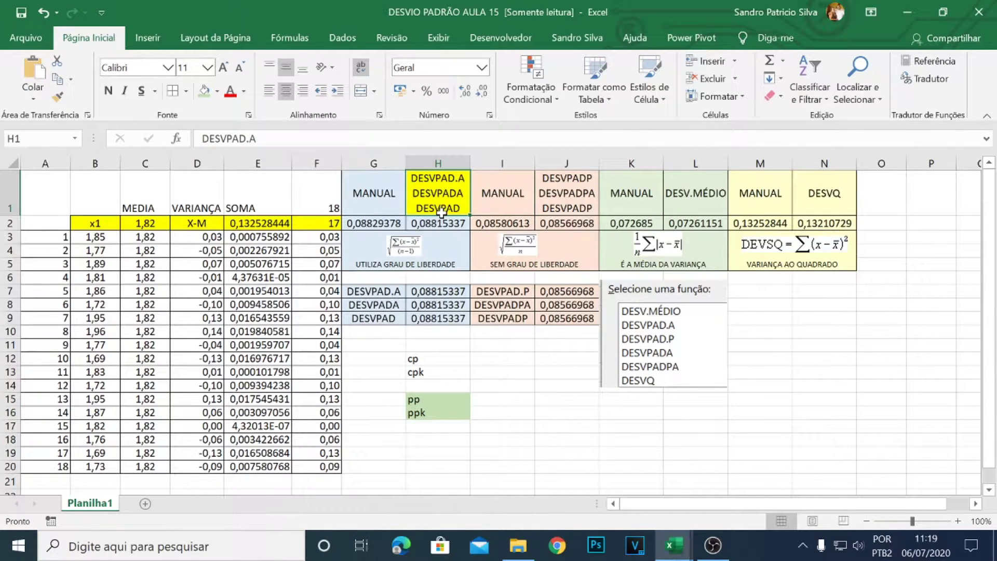
{"action": "left_click", "coordinate": [439, 403]}
{"action": "left_click", "coordinate": [445, 412]}
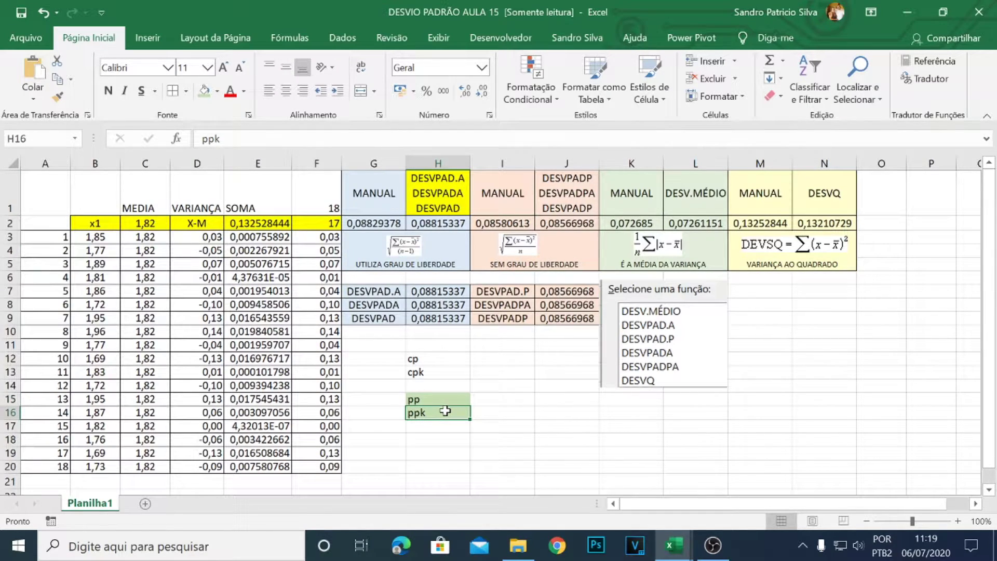
{"action": "left_click", "coordinate": [444, 359]}
{"action": "left_click", "coordinate": [448, 372]}
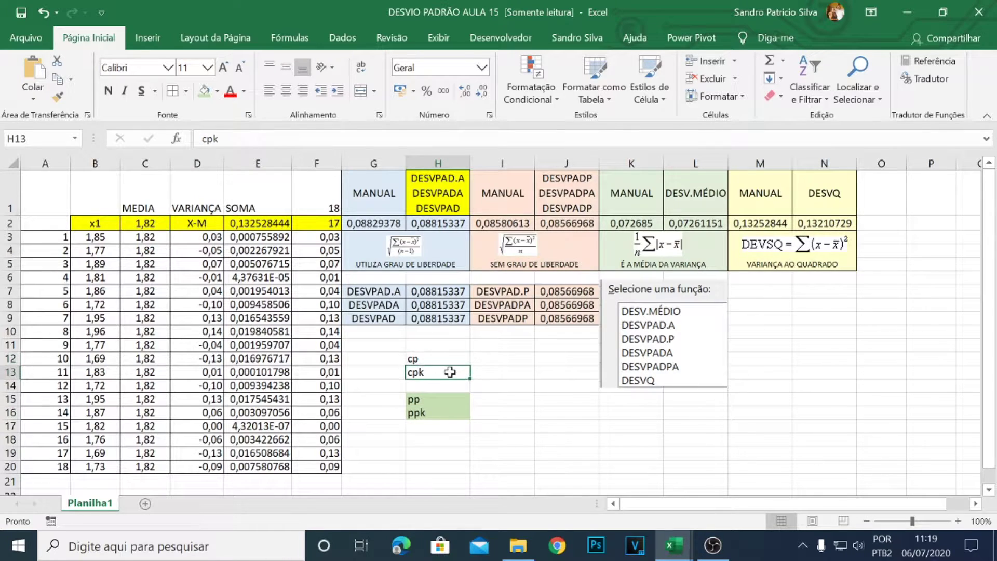
{"action": "left_click", "coordinate": [434, 399]}
{"action": "left_click", "coordinate": [446, 412]}
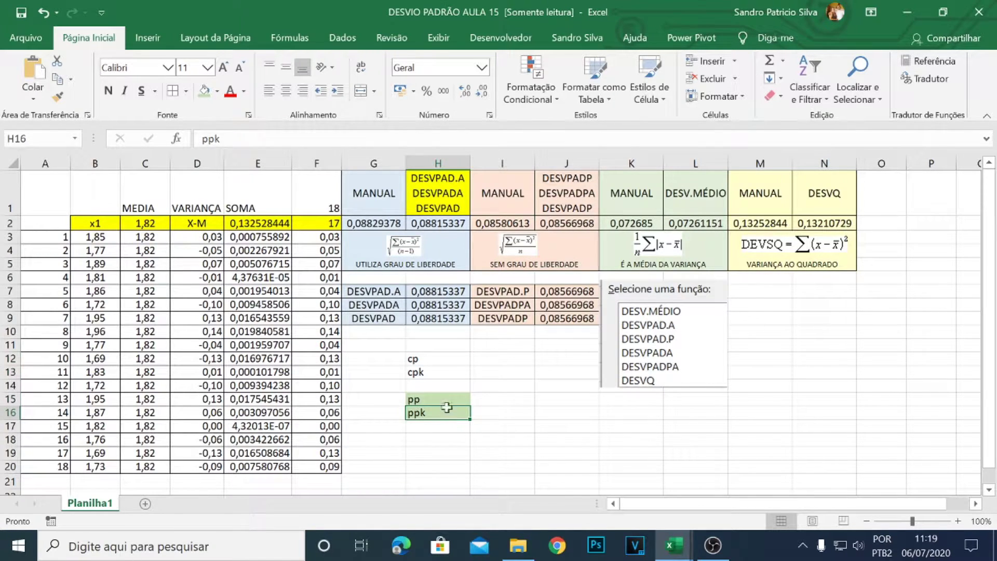
{"action": "left_click", "coordinate": [443, 372]}
{"action": "left_click", "coordinate": [440, 360]}
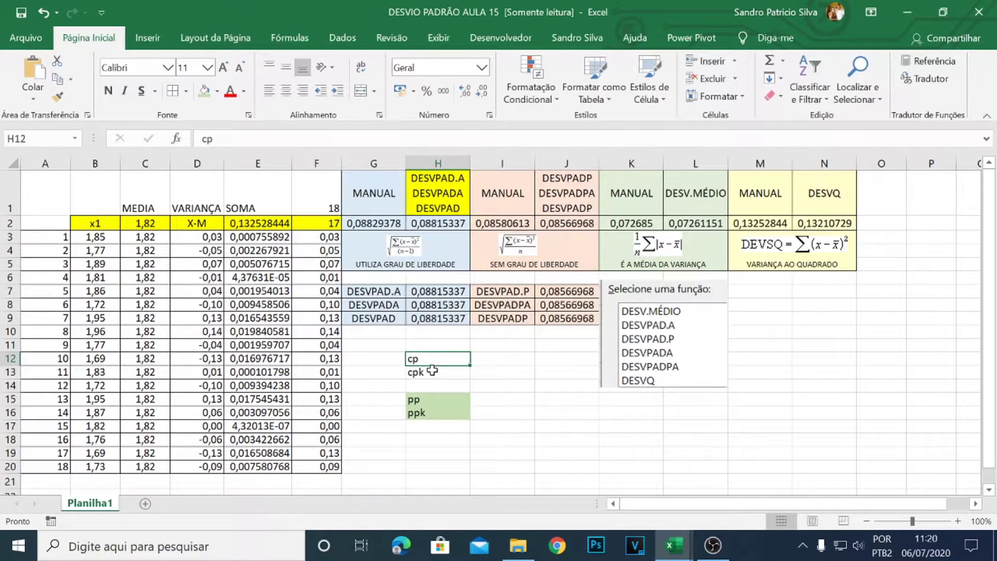
- Review the cp and cpk labels against the function headings in H1 and J1 and the pp and ppk labels
{"action": "left_click", "coordinate": [437, 371]}
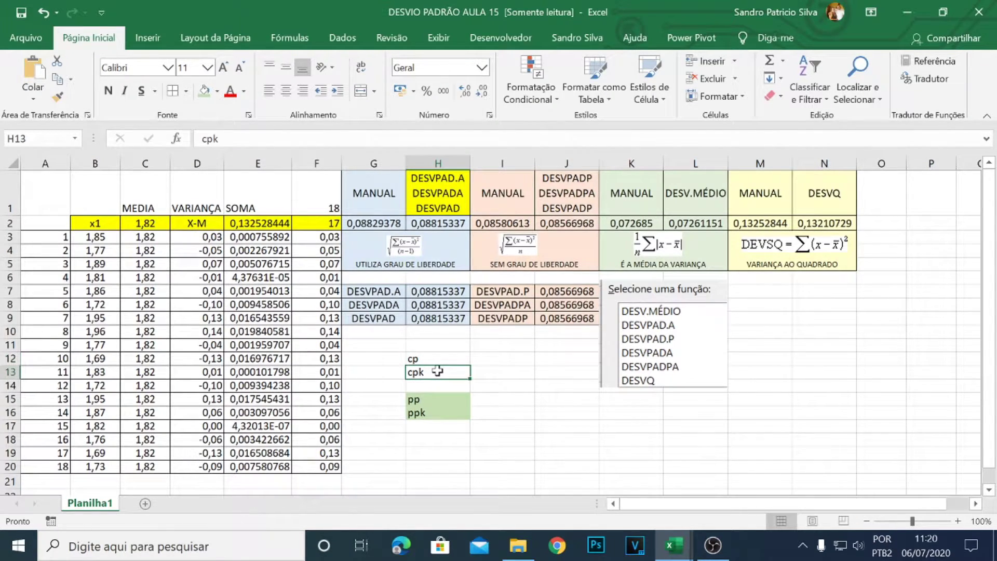
{"action": "left_click", "coordinate": [432, 360]}
{"action": "left_click", "coordinate": [434, 372]}
{"action": "left_click", "coordinate": [432, 363]}
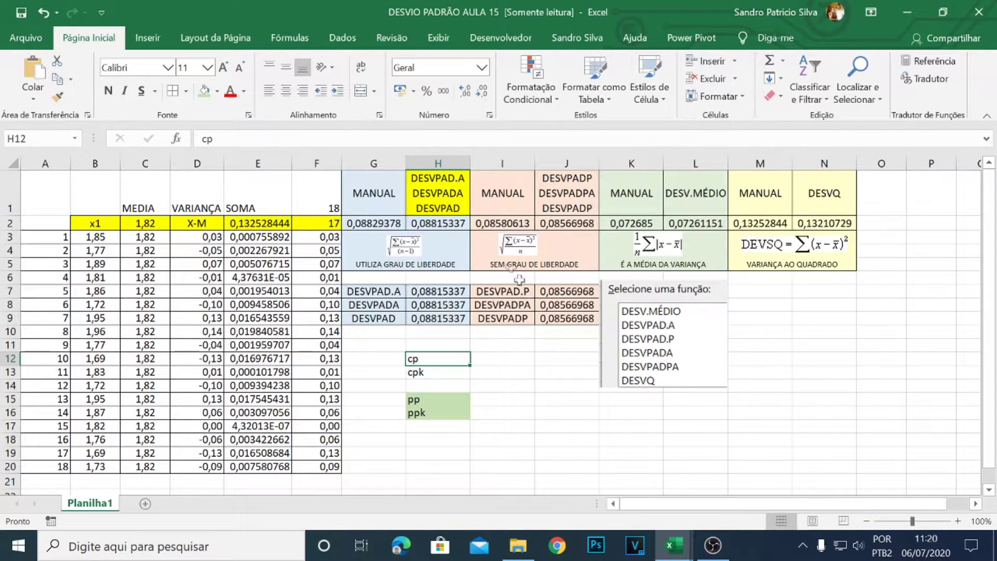
{"action": "left_click", "coordinate": [434, 197]}
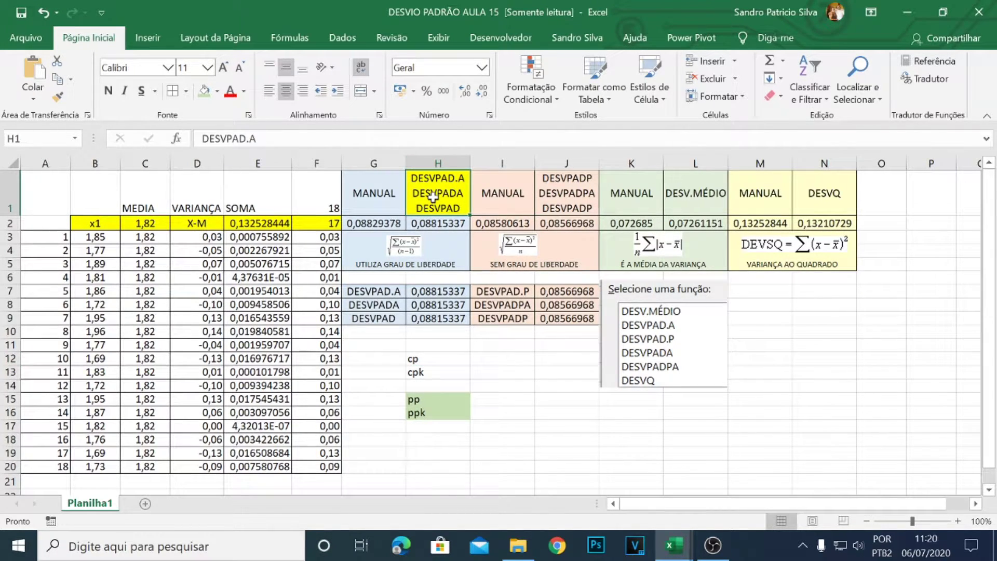
{"action": "left_click", "coordinate": [581, 199]}
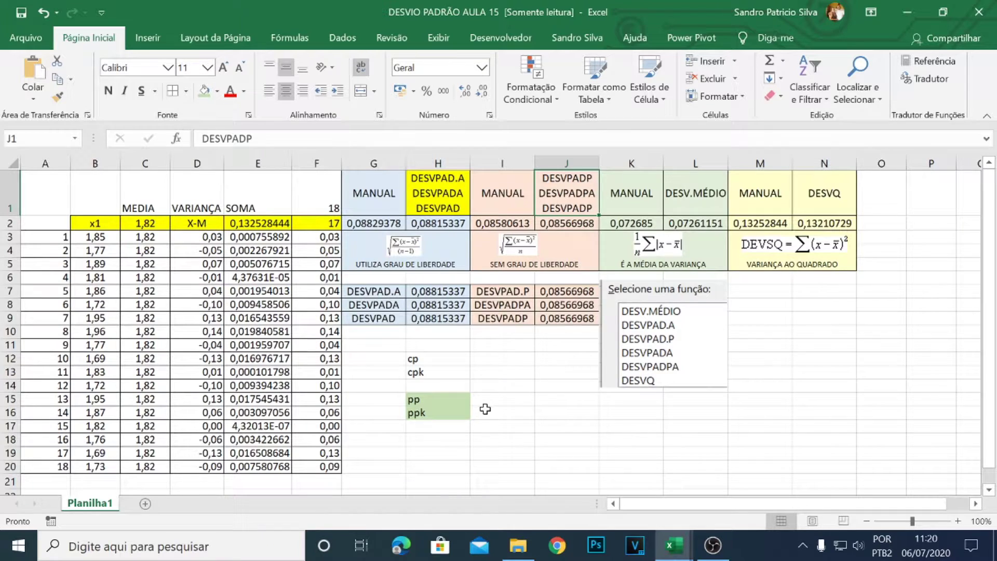
{"action": "left_click", "coordinate": [438, 360]}
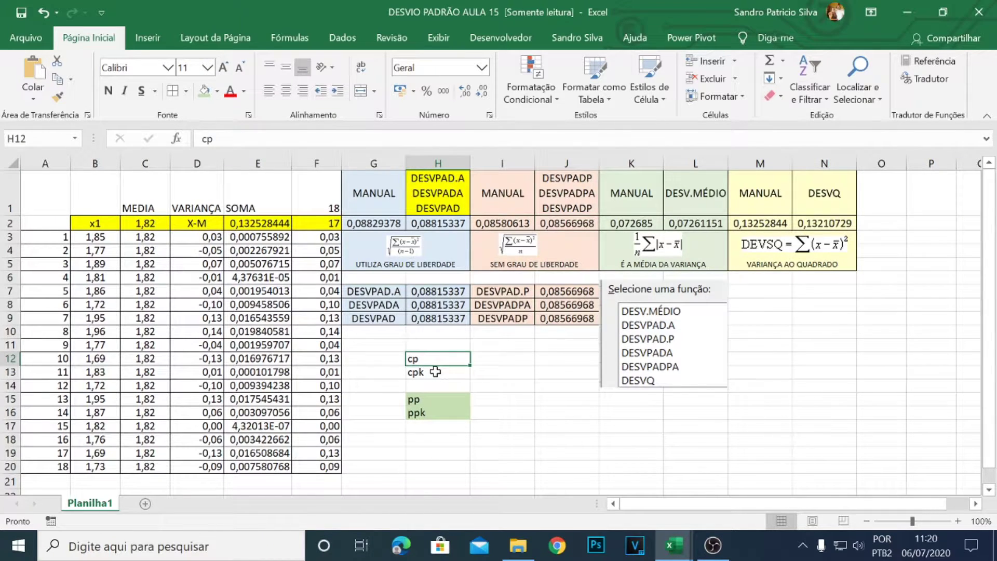
{"action": "left_click", "coordinate": [441, 398]}
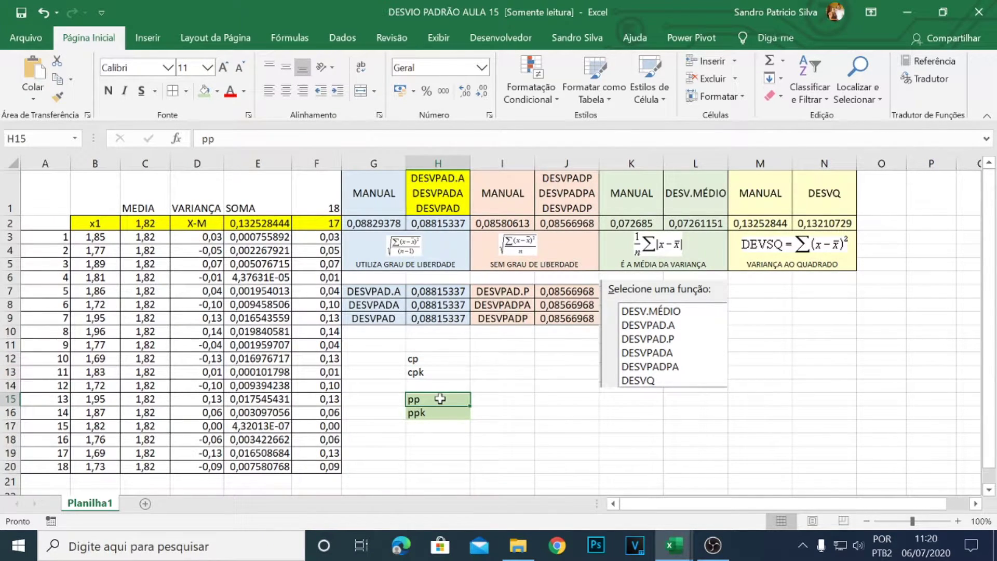
{"action": "left_click_drag", "start_coordinate": [441, 400], "coordinate": [443, 412]}
- Clear the cp and cpk labels from H12:H13
{"action": "left_click", "coordinate": [432, 361]}
{"action": "left_click_drag", "start_coordinate": [432, 361], "coordinate": [438, 367]}
{"action": "key", "text": "Delete"}
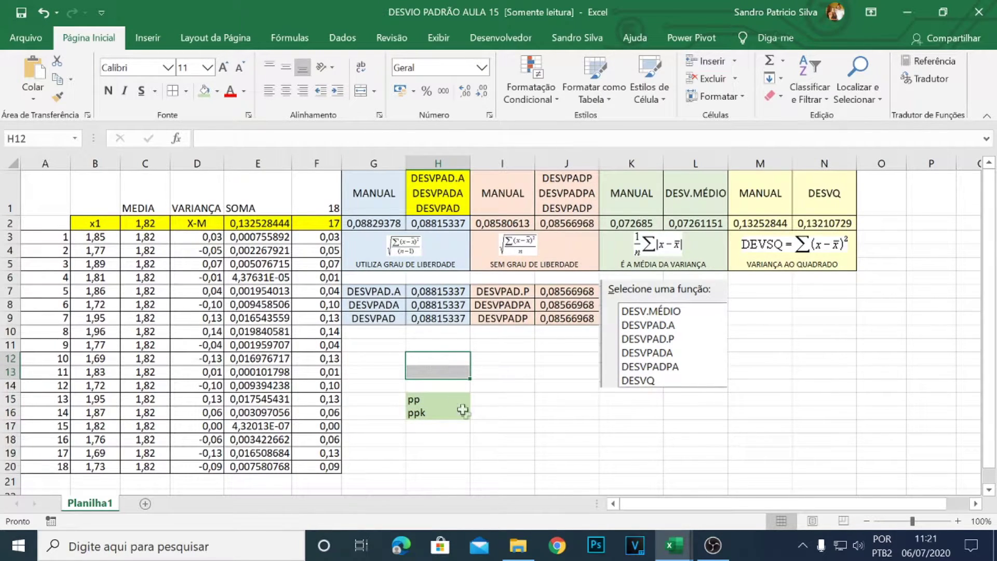
- Open the online help for the DESVPADP function used in J2 and find the mathematical formula it uses
{"action": "left_click", "coordinate": [448, 409]}
{"action": "left_click", "coordinate": [442, 205]}
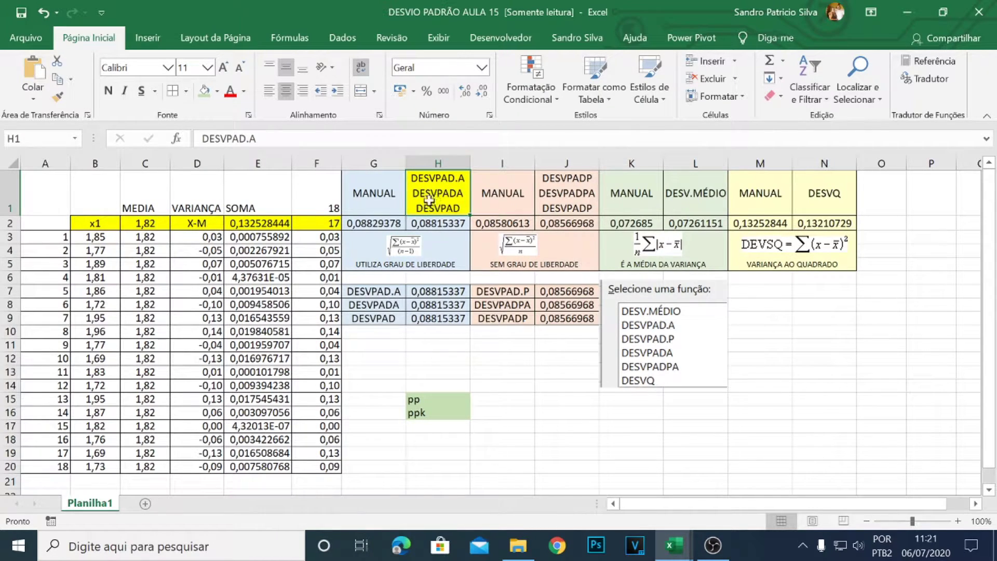
{"action": "left_click", "coordinate": [555, 193]}
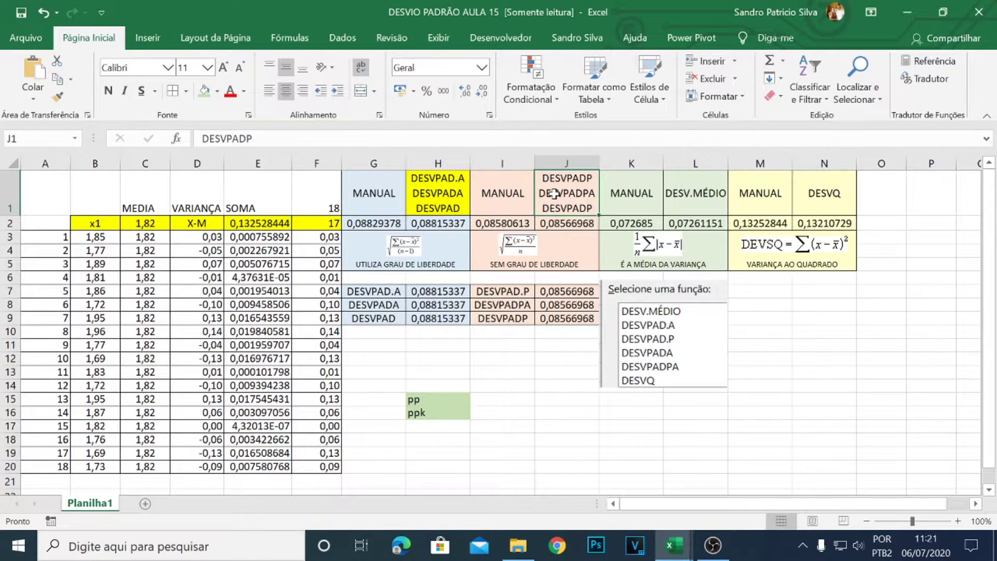
{"action": "double_click", "coordinate": [559, 225]}
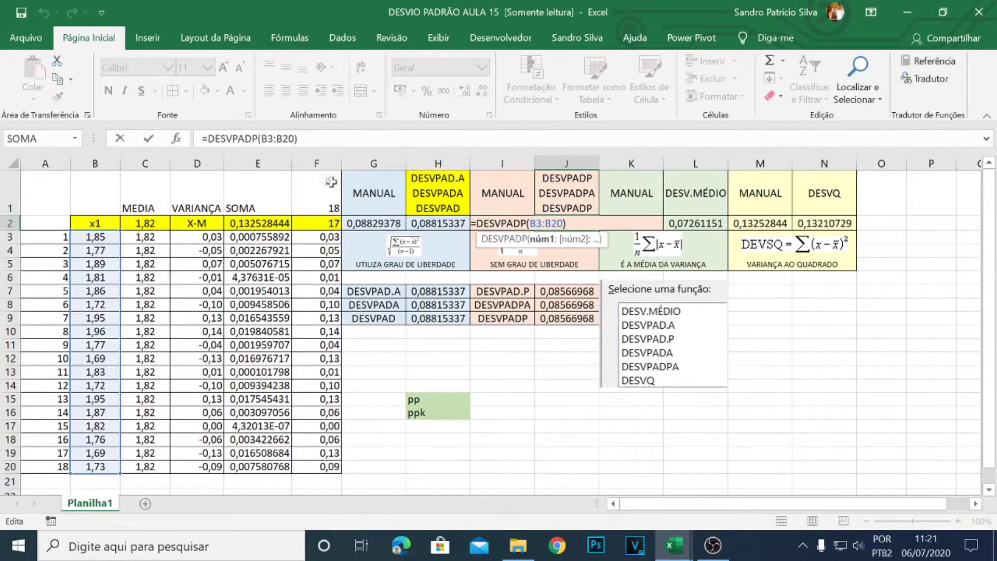
{"action": "left_click", "coordinate": [177, 139]}
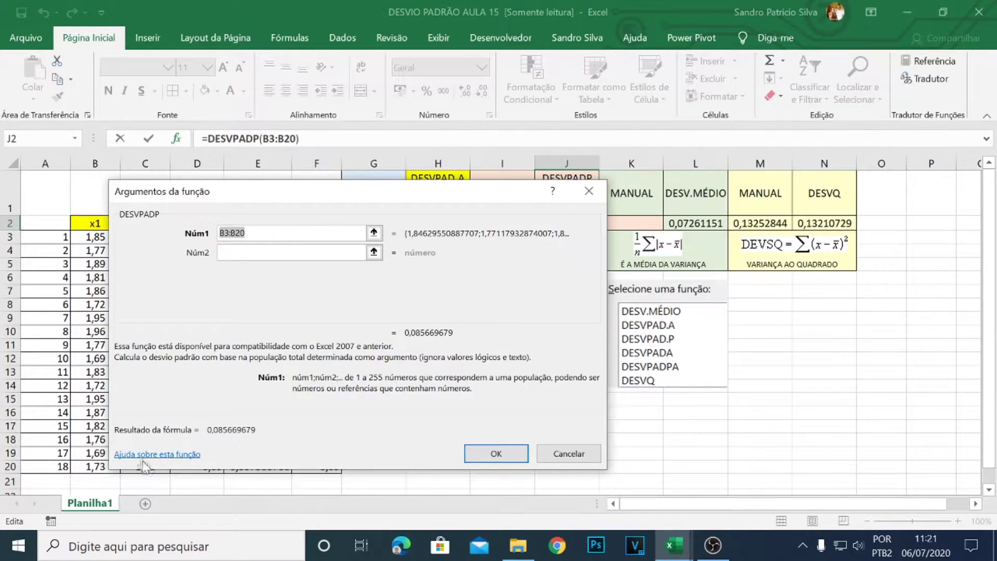
{"action": "left_click", "coordinate": [156, 454]}
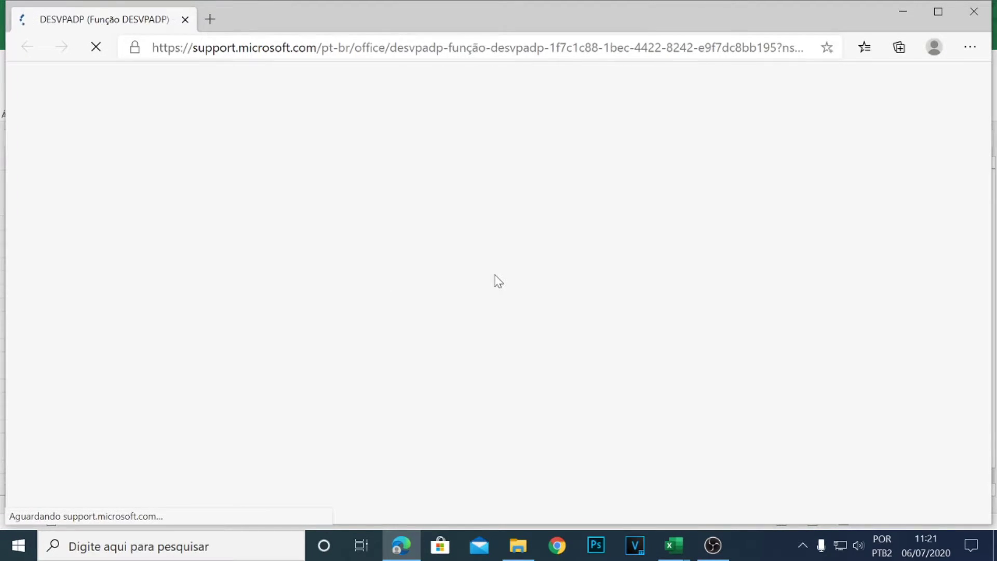
{"action": "scroll", "coordinate": [494, 281], "scroll_direction": "down", "scroll_amount": 4}
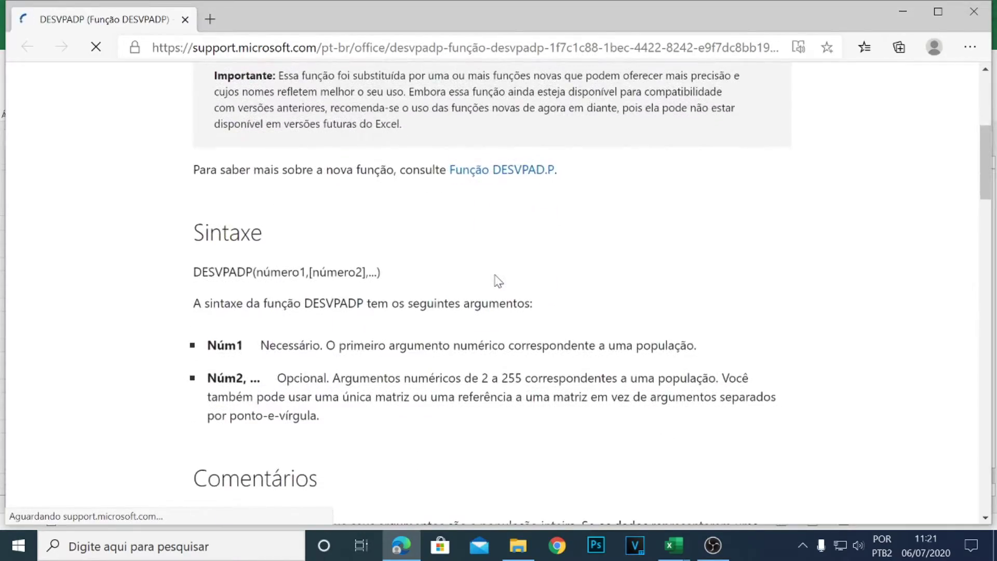
{"action": "scroll", "coordinate": [495, 281], "scroll_direction": "up", "scroll_amount": 4}
{"action": "scroll", "coordinate": [495, 281], "scroll_direction": "down", "scroll_amount": 2}
{"action": "scroll", "coordinate": [496, 281], "scroll_direction": "down", "scroll_amount": 12}
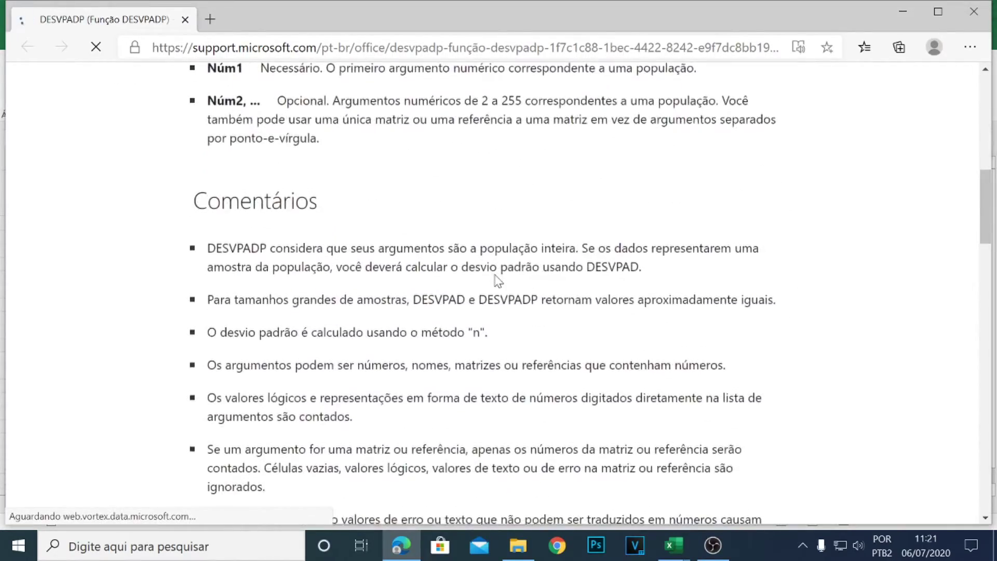
{"action": "scroll", "coordinate": [496, 282], "scroll_direction": "down", "scroll_amount": 3}
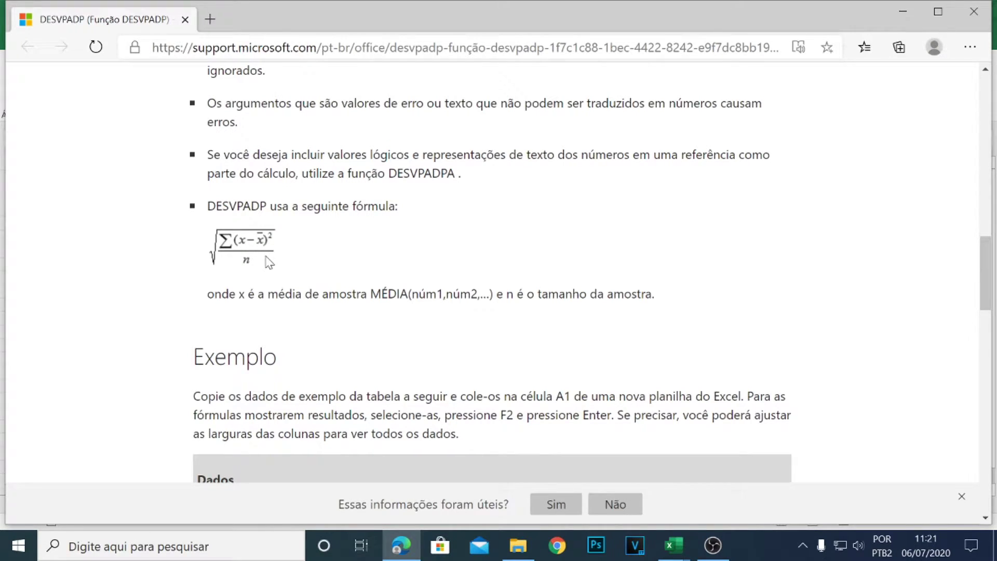
- Close the help page and the function arguments, and check the sample size values in F1 and F2
{"action": "left_click", "coordinate": [974, 12]}
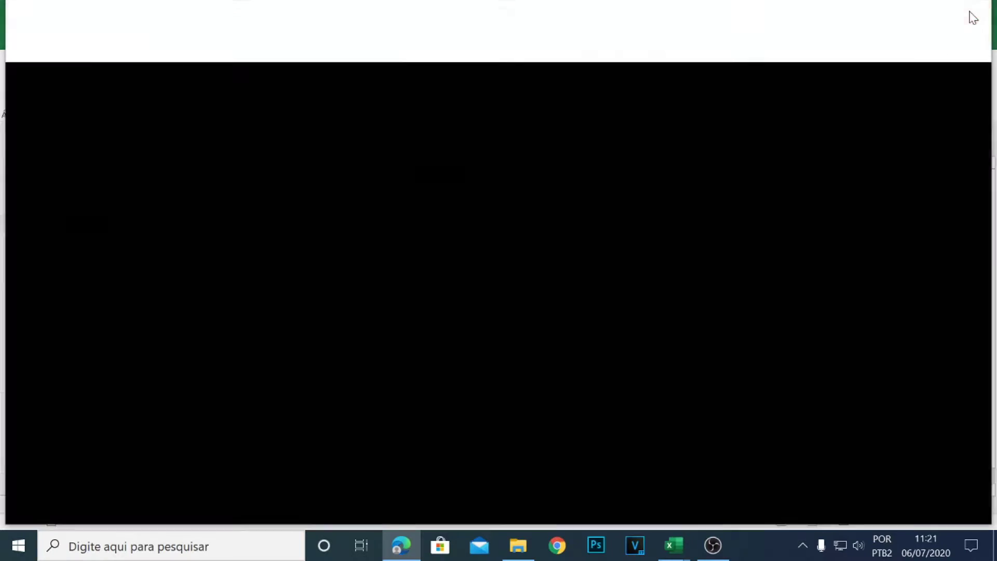
{"action": "left_click", "coordinate": [590, 192]}
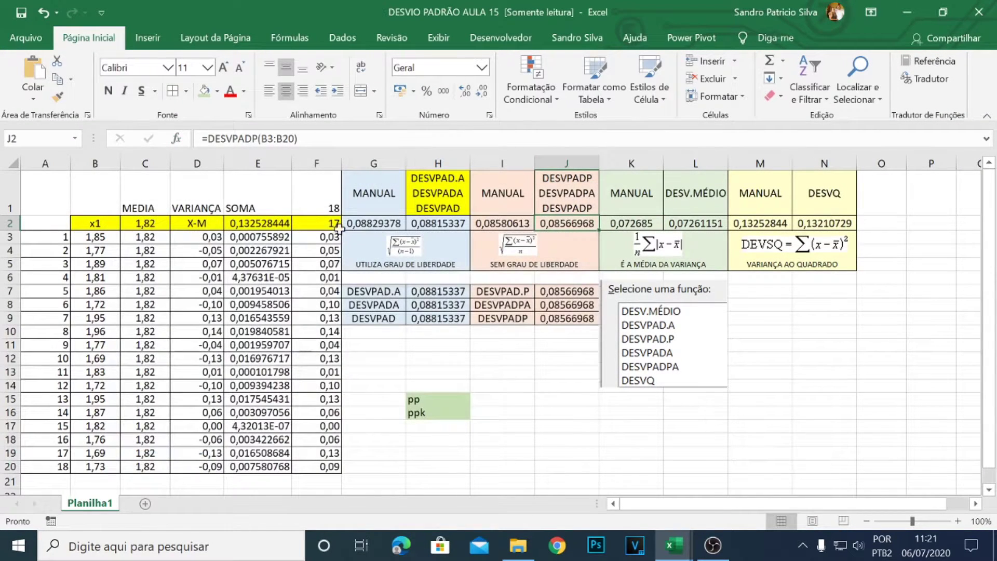
{"action": "left_click", "coordinate": [313, 208]}
{"action": "left_click", "coordinate": [316, 222]}
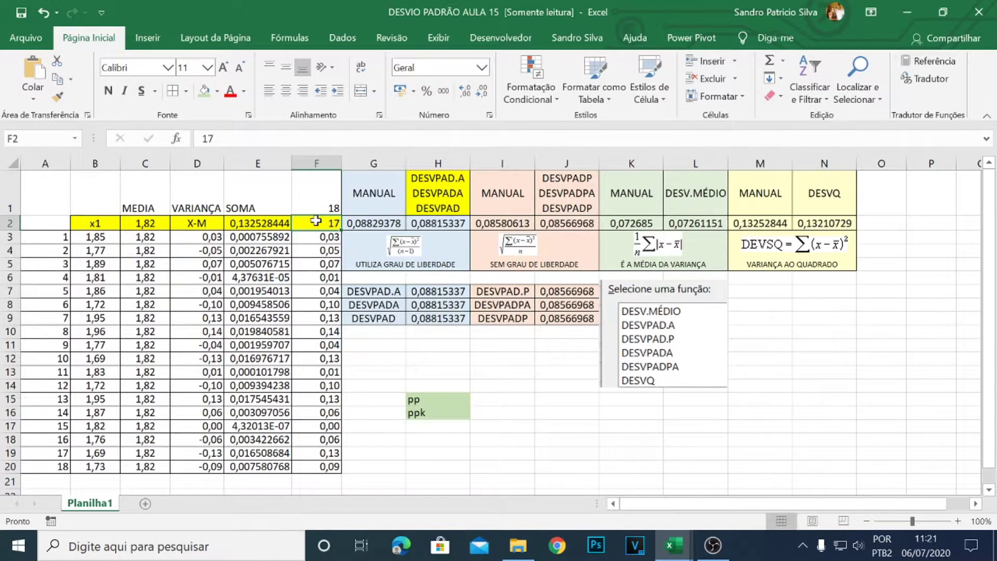
- Give the DESVPADP heading cell J1 a black fill and white text
{"action": "left_click", "coordinate": [572, 206]}
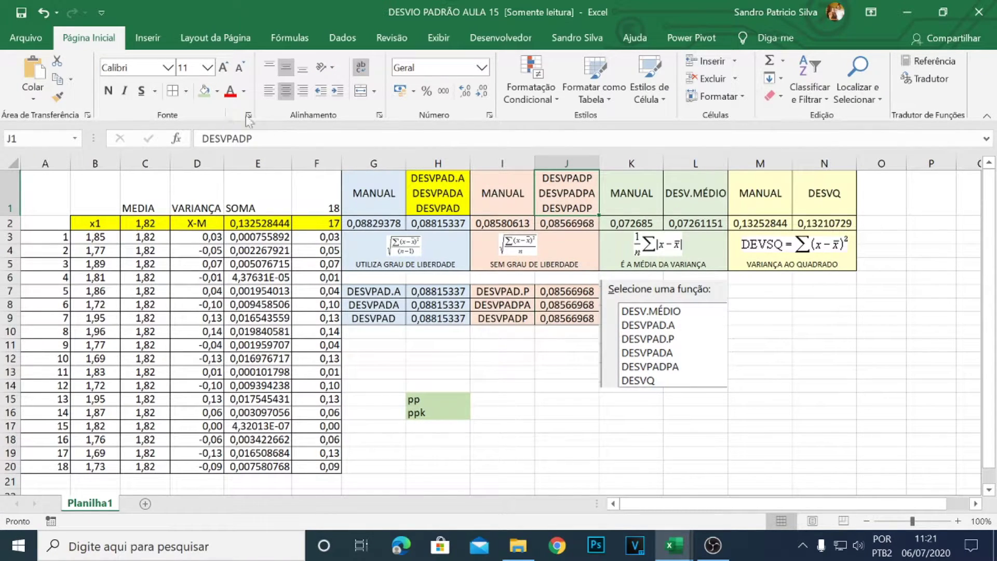
{"action": "left_click", "coordinate": [203, 93]}
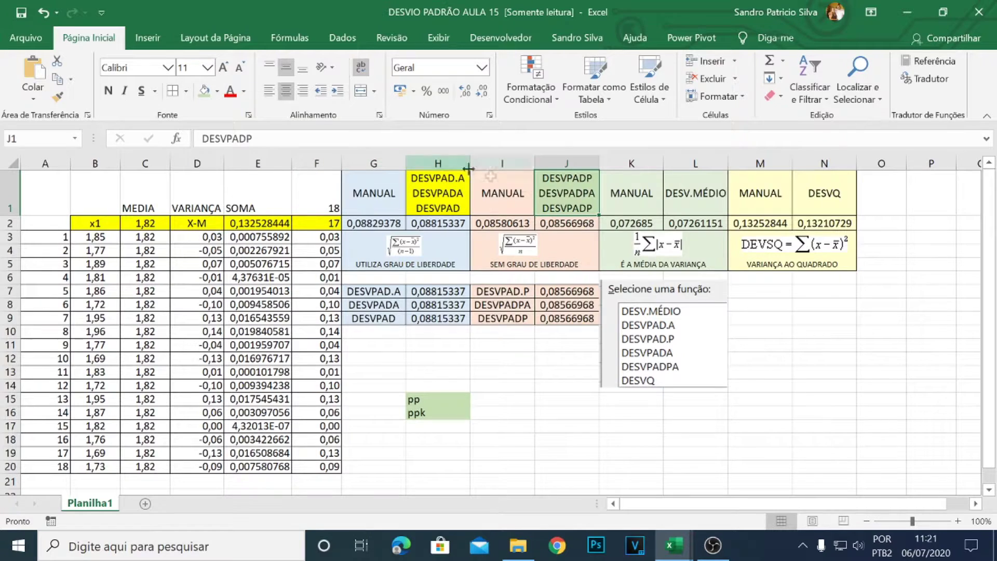
{"action": "left_click", "coordinate": [218, 90]}
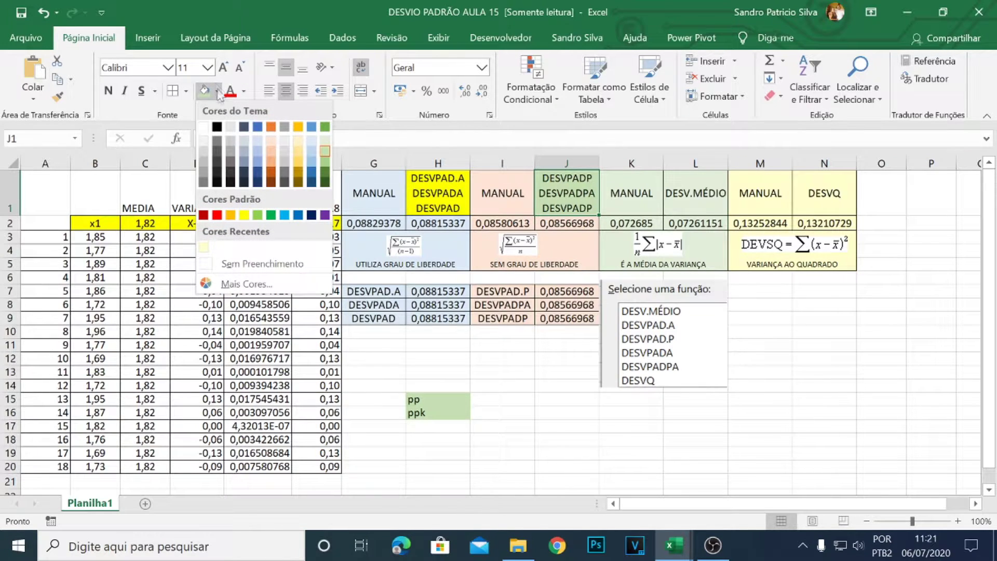
{"action": "left_click", "coordinate": [217, 128]}
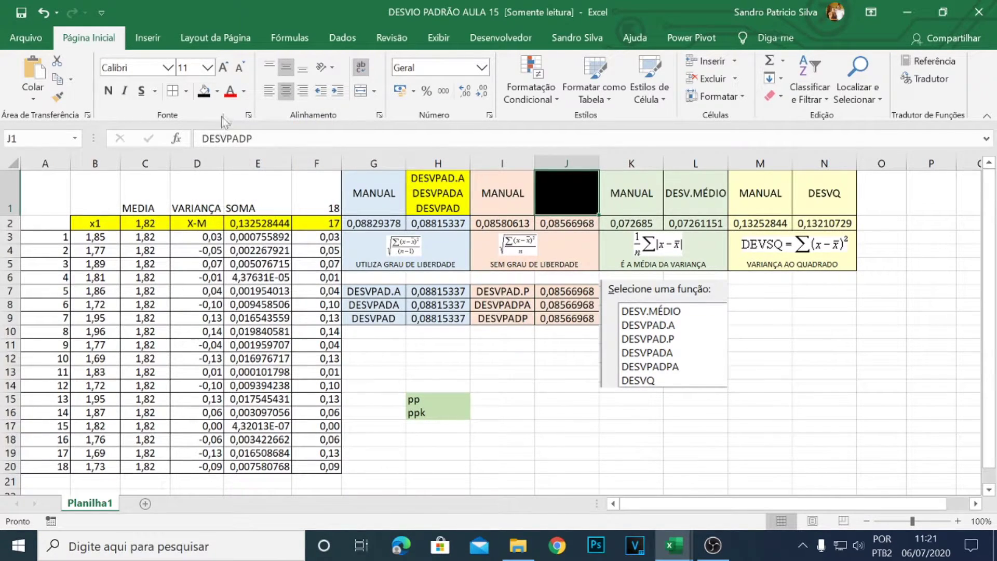
{"action": "left_click", "coordinate": [243, 91]}
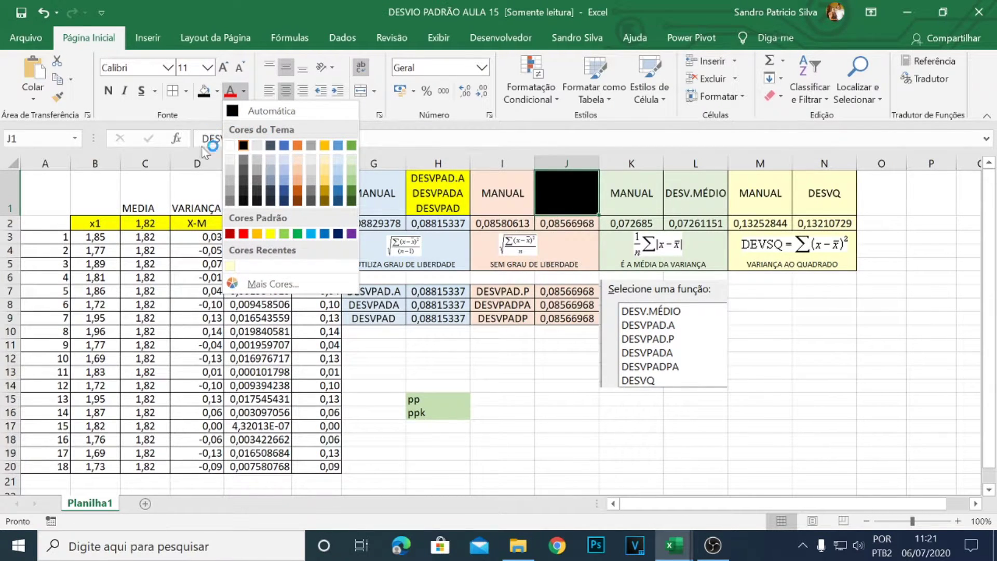
{"action": "left_click", "coordinate": [230, 145]}
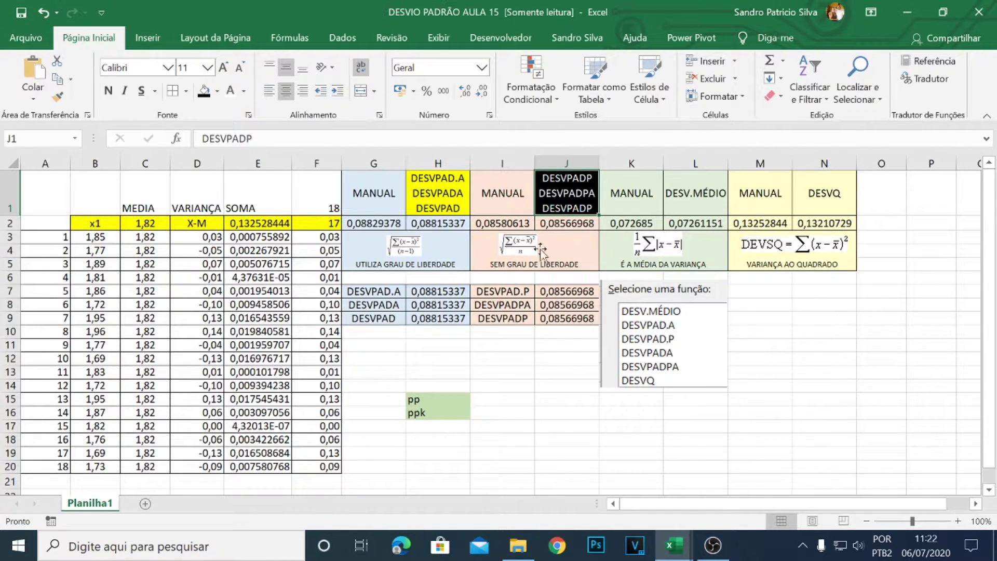
- Compare the formula images and degree-of-freedom notes in G3 and I3, relating them to the sample numbers in A3:A20
{"action": "left_click", "coordinate": [519, 254]}
{"action": "left_click", "coordinate": [565, 246]}
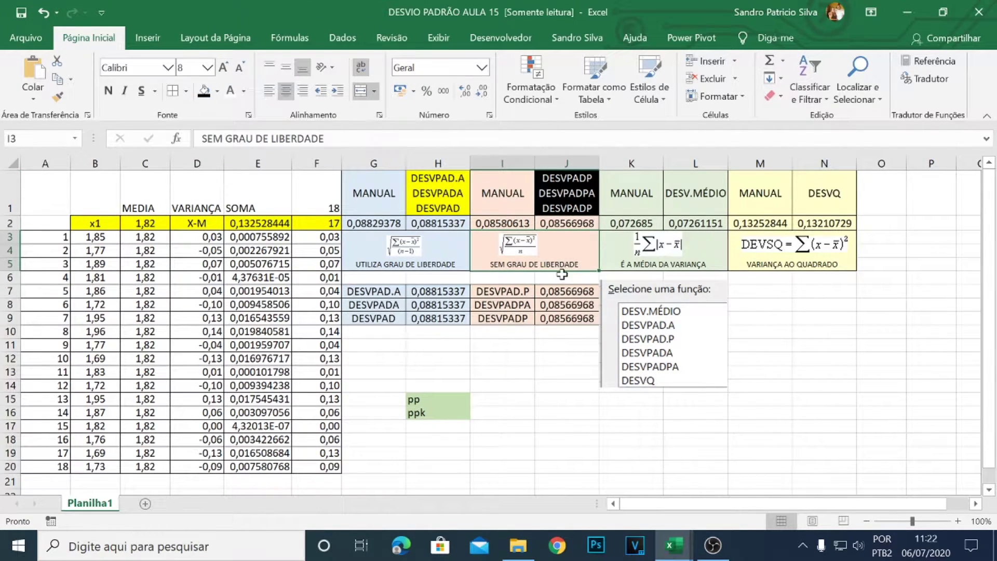
{"action": "left_click", "coordinate": [530, 251]}
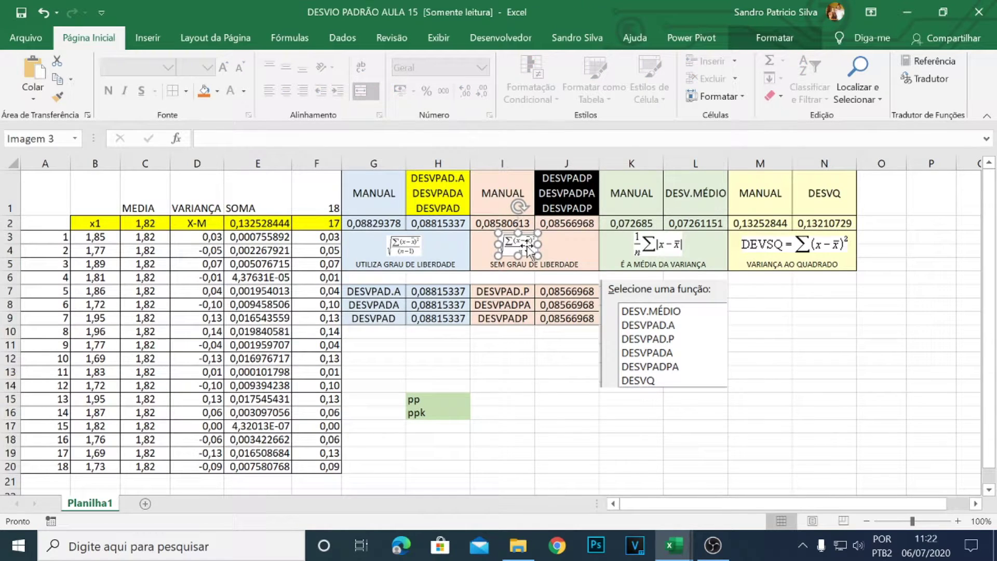
{"action": "left_click", "coordinate": [404, 246]}
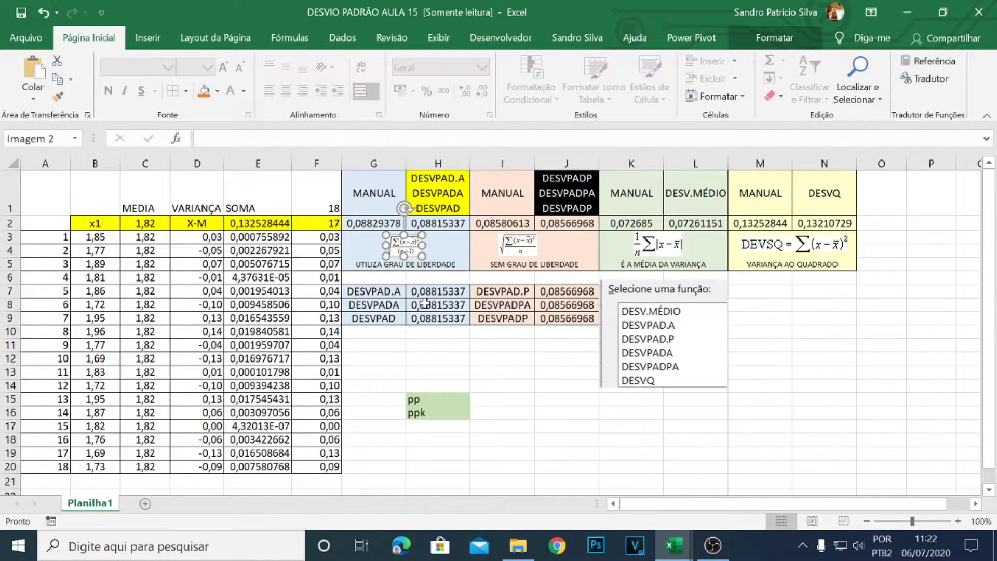
{"action": "left_click", "coordinate": [399, 266]}
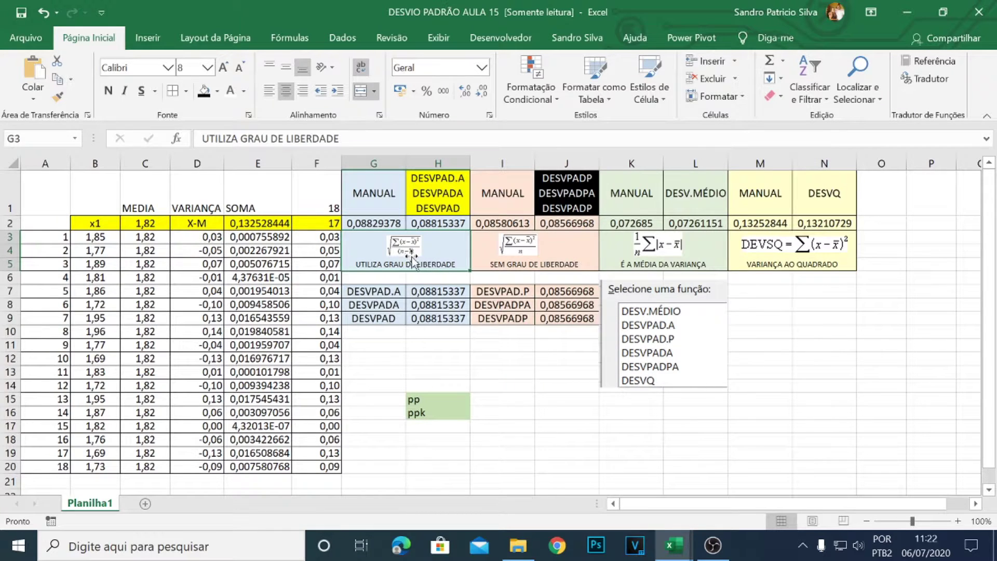
{"action": "left_click_drag", "start_coordinate": [39, 245], "coordinate": [66, 464]}
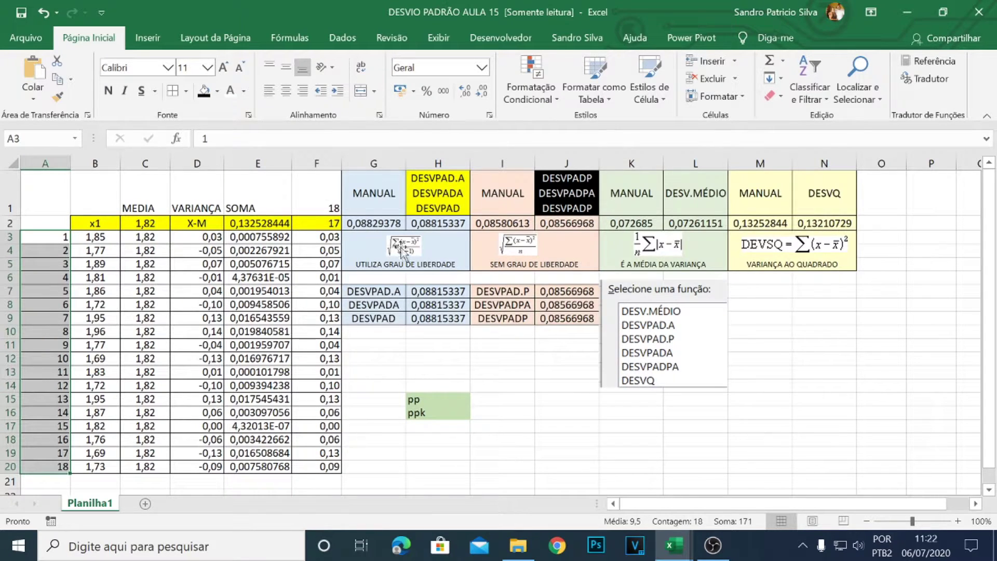
{"action": "left_click", "coordinate": [555, 245]}
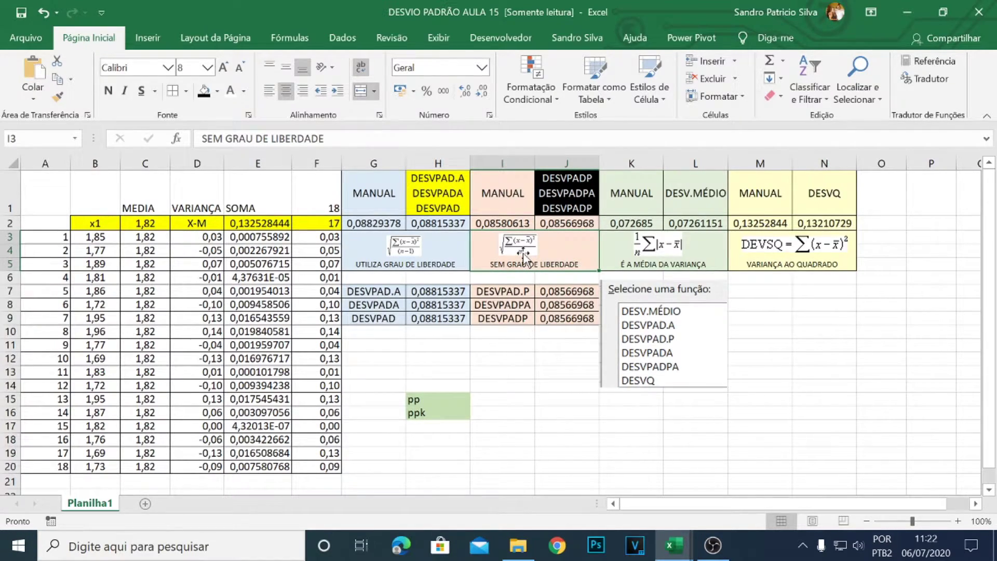
- Reduce the DESVPAD result in H2 to three decimal places
{"action": "left_click", "coordinate": [438, 221]}
{"action": "left_click", "coordinate": [481, 92]}
{"action": "left_click", "coordinate": [481, 92]}
{"action": "left_click", "coordinate": [481, 92]}
{"action": "left_click", "coordinate": [481, 92]}
{"action": "left_click", "coordinate": [481, 92]}
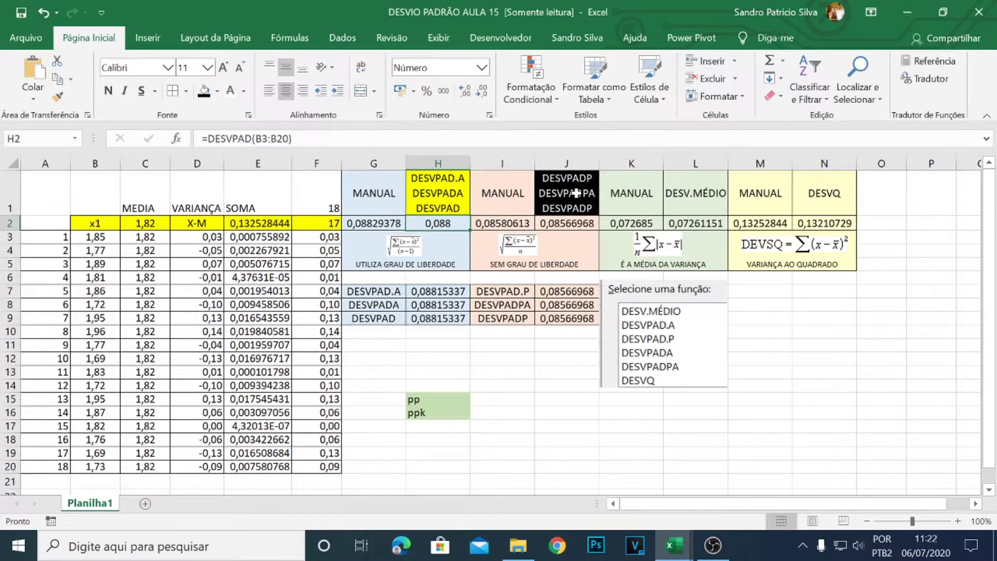
- Reduce the DESVPADP result in J2 to three decimal places
{"action": "left_click", "coordinate": [565, 225]}
{"action": "left_click", "coordinate": [484, 93]}
{"action": "left_click", "coordinate": [484, 93]}
{"action": "left_click", "coordinate": [484, 93]}
{"action": "left_click", "coordinate": [484, 93]}
{"action": "left_click", "coordinate": [485, 94]}
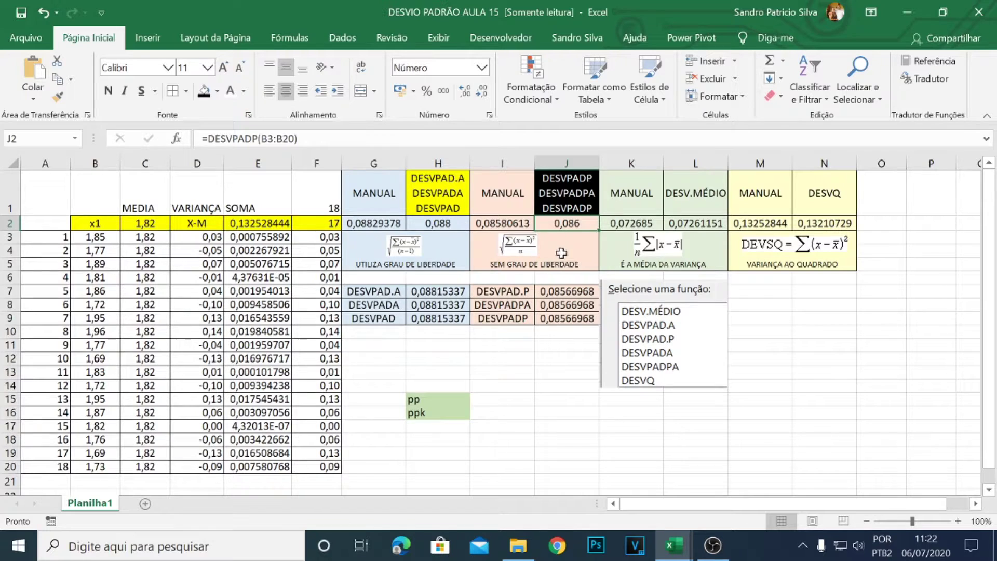
- Compare the results in H2 and J2 and their function headings with the pp and ppk labels in H15:H16
{"action": "left_click", "coordinate": [446, 221]}
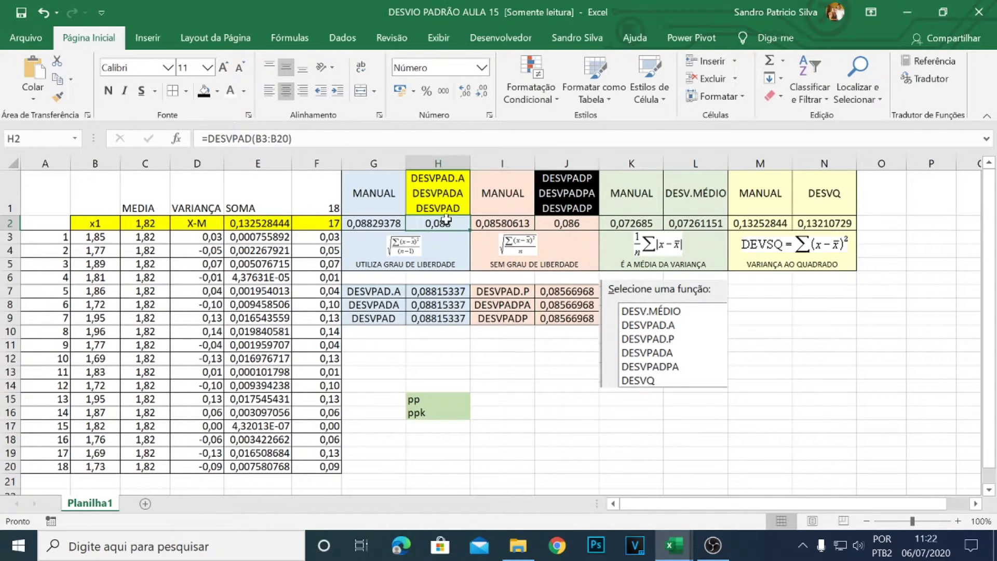
{"action": "left_click", "coordinate": [571, 226]}
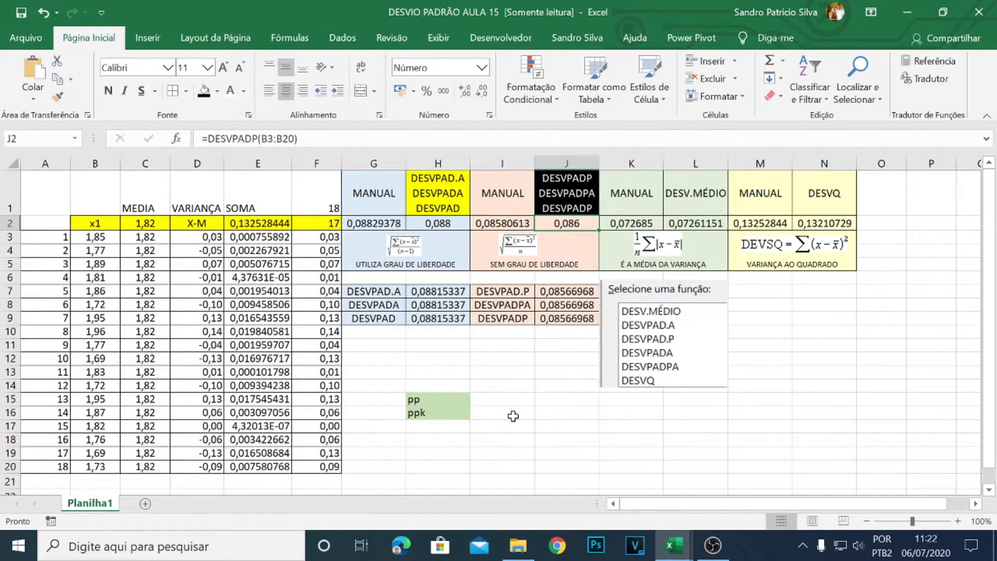
{"action": "left_click", "coordinate": [452, 406]}
{"action": "left_click_drag", "start_coordinate": [451, 406], "coordinate": [453, 417]}
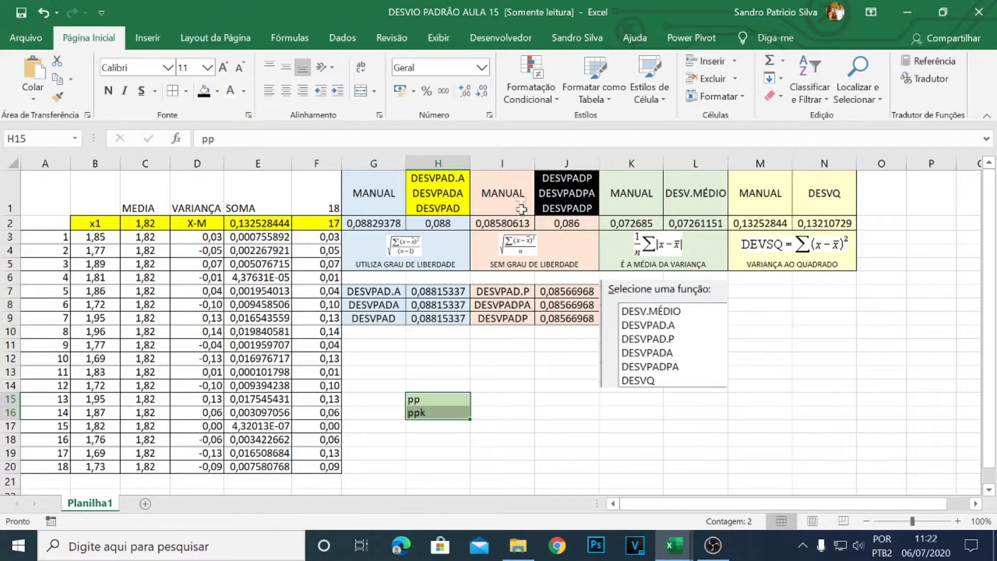
{"action": "left_click", "coordinate": [446, 223]}
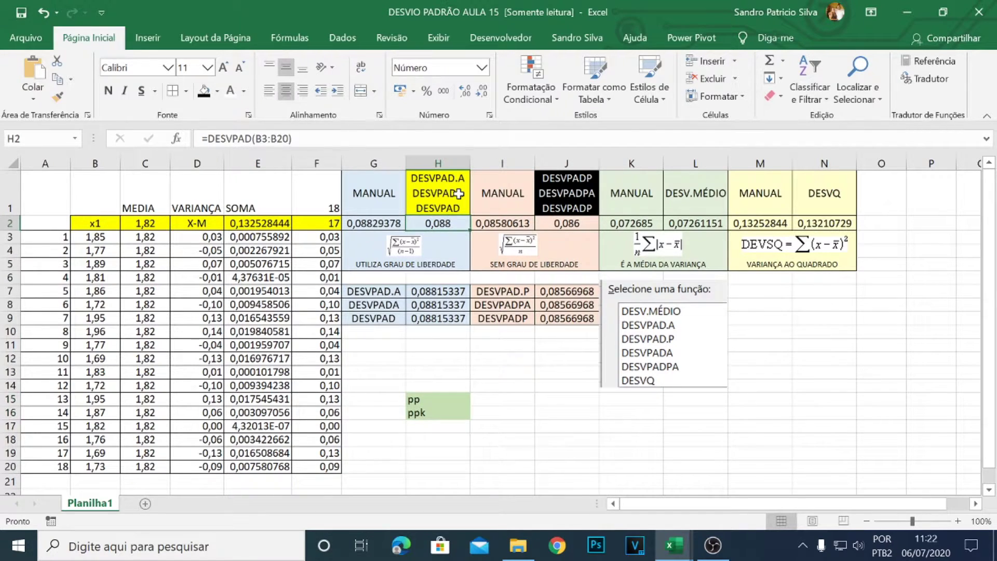
{"action": "left_click", "coordinate": [457, 195]}
{"action": "left_click", "coordinate": [543, 194]}
{"action": "left_click", "coordinate": [423, 193]}
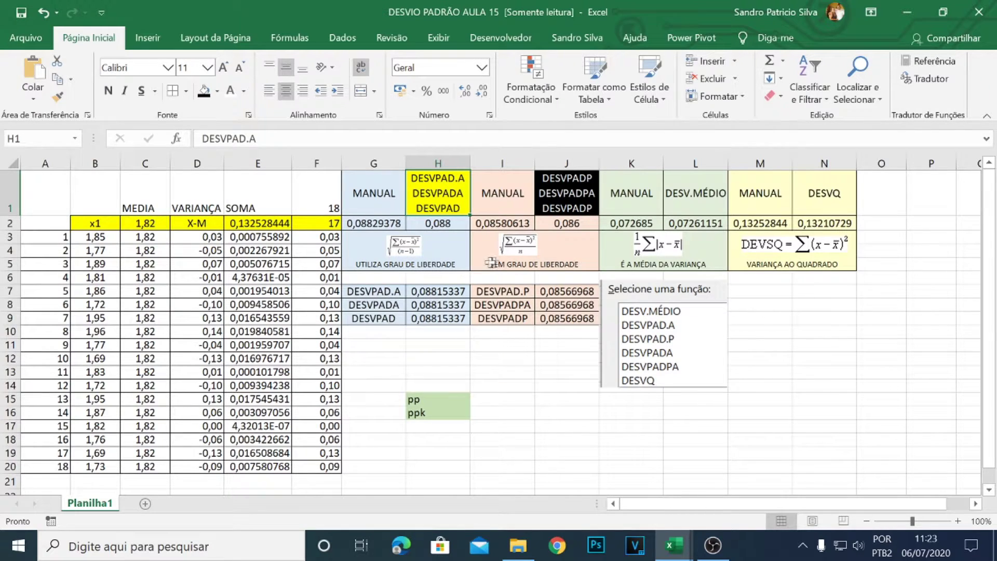
- Inspect the DESVPADP formula in J2 and its heading, and compare it with the degree-of-freedom note and heading of the DESVPAD group
{"action": "left_click", "coordinate": [554, 225]}
{"action": "left_click", "coordinate": [575, 182]}
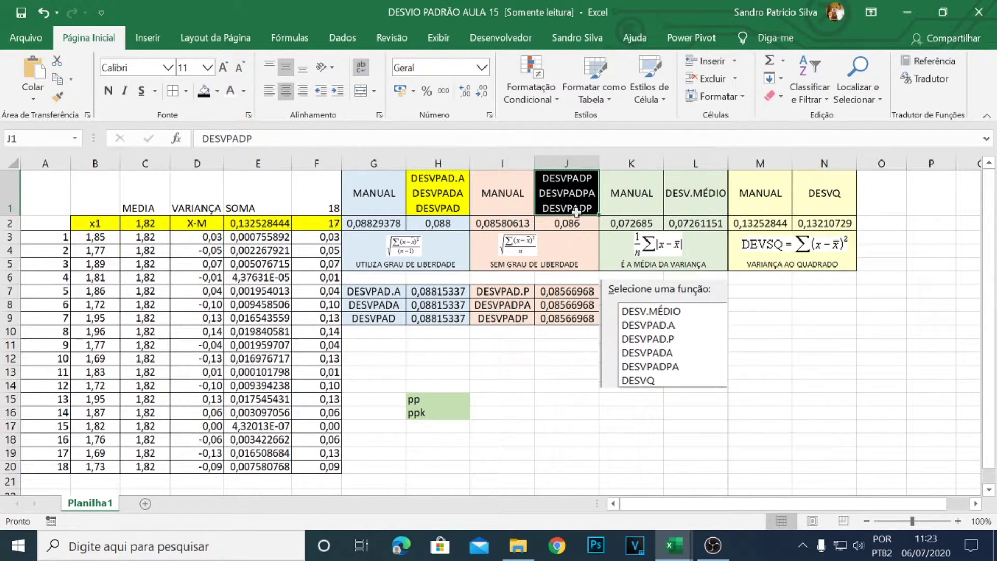
{"action": "left_click", "coordinate": [568, 225]}
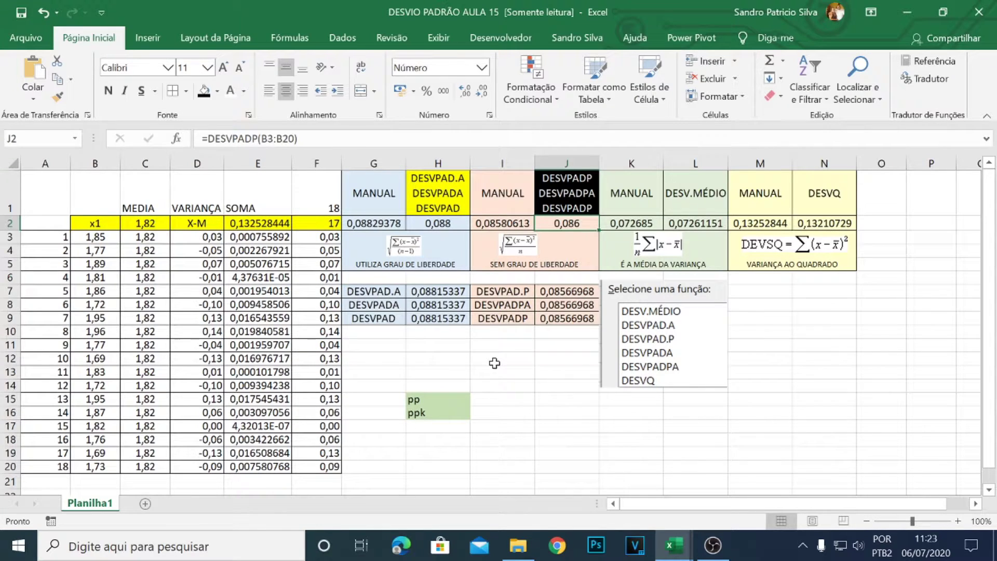
{"action": "double_click", "coordinate": [581, 227]}
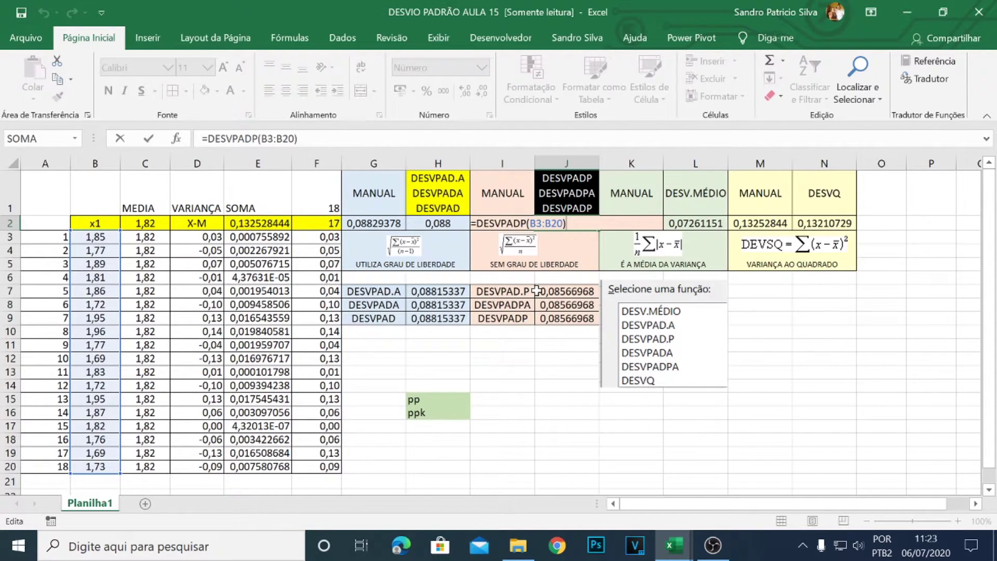
{"action": "key", "text": "Return"}
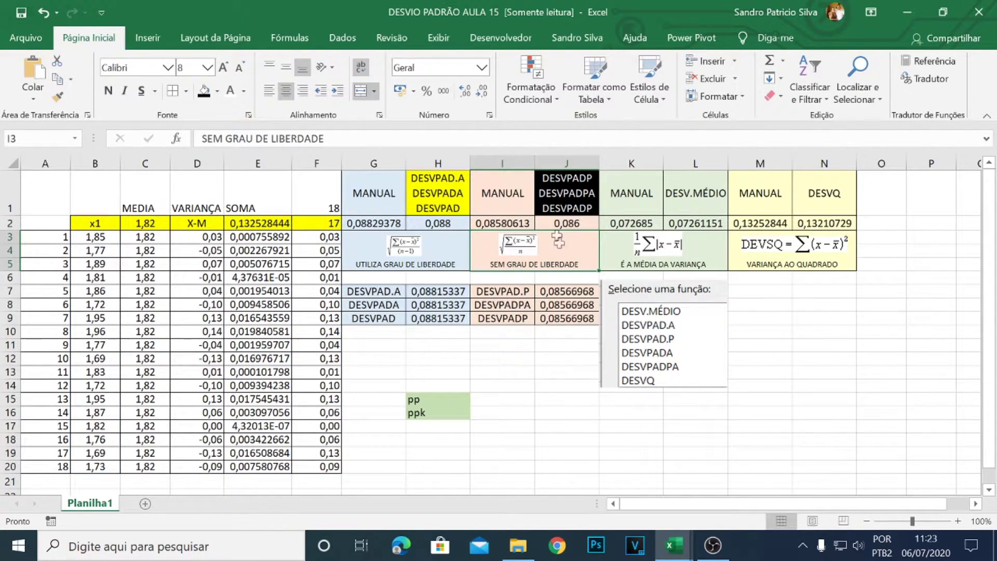
{"action": "left_click", "coordinate": [439, 264]}
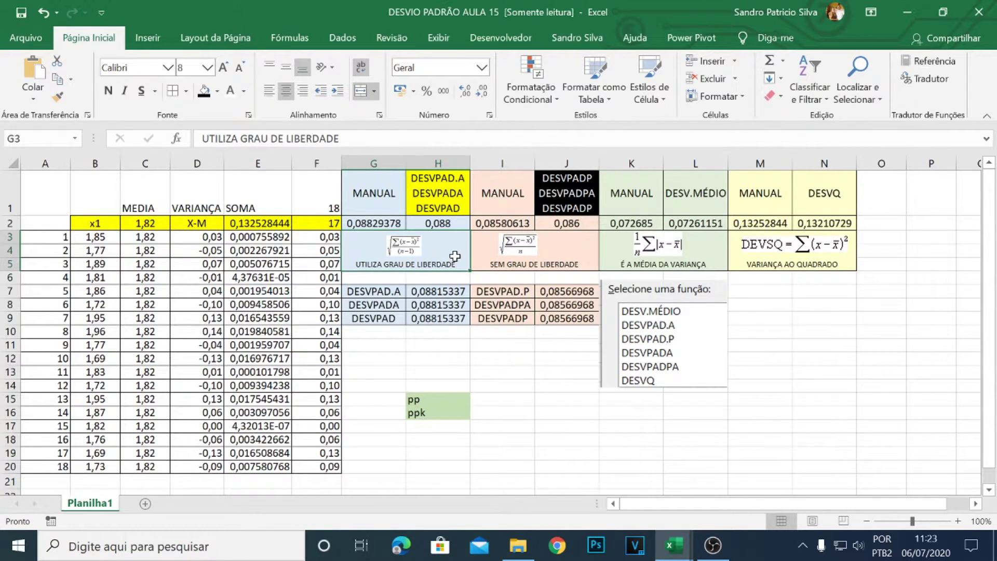
{"action": "left_click", "coordinate": [440, 202]}
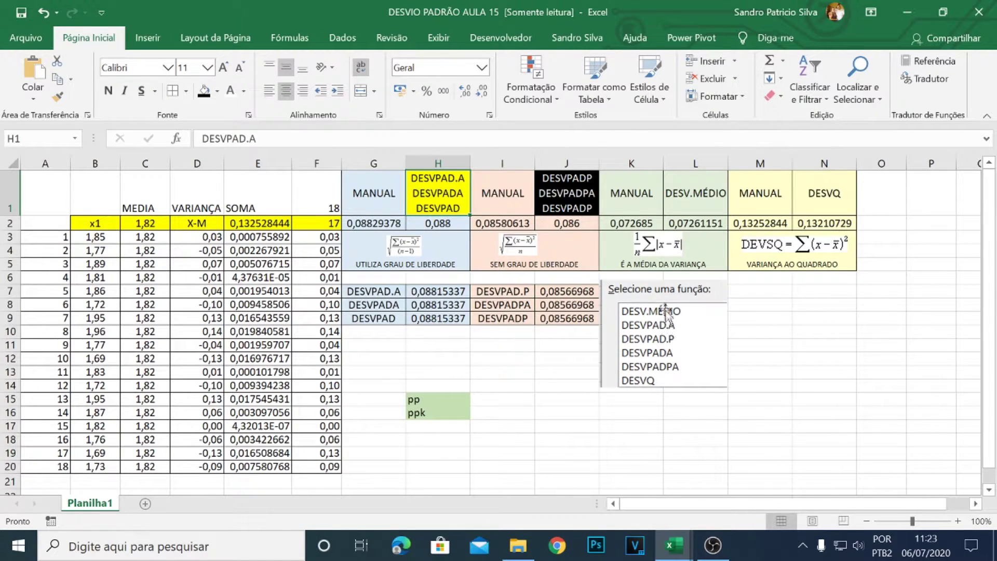
- Examine the DESV.MÉDIO function in L2, the manual formula in K2 and the deviation formula in D3
{"action": "left_click", "coordinate": [696, 204]}
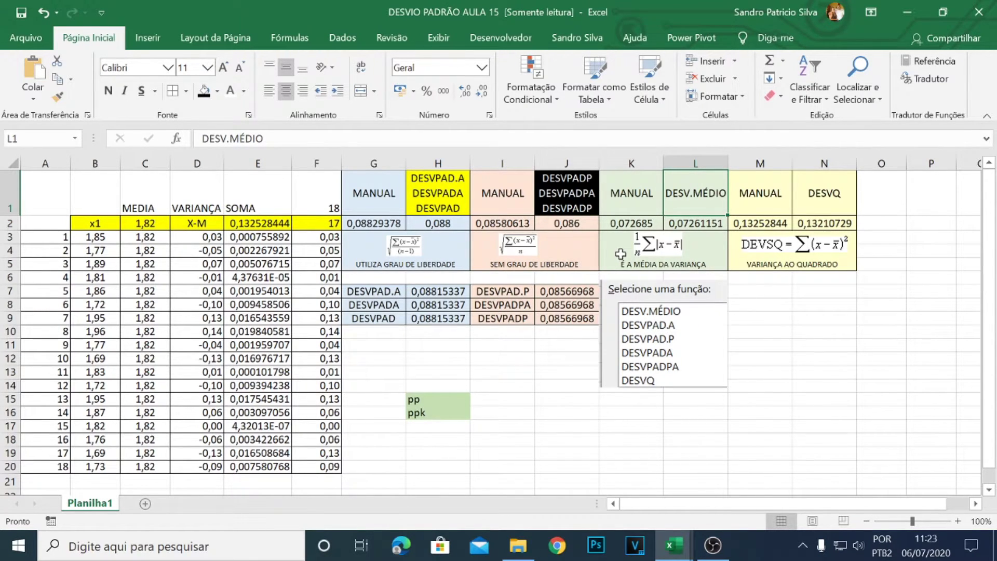
{"action": "left_click", "coordinate": [678, 223]}
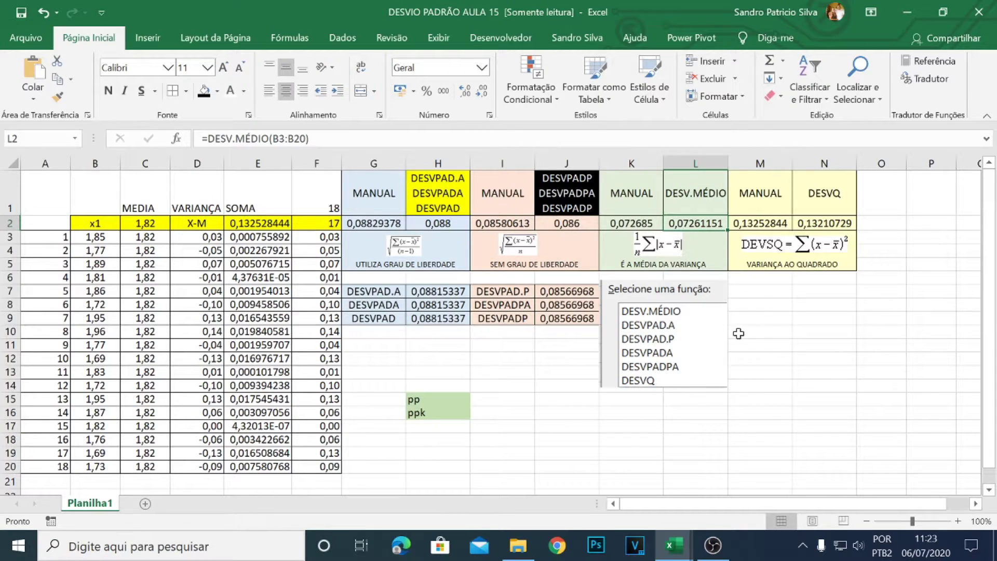
{"action": "double_click", "coordinate": [638, 223]}
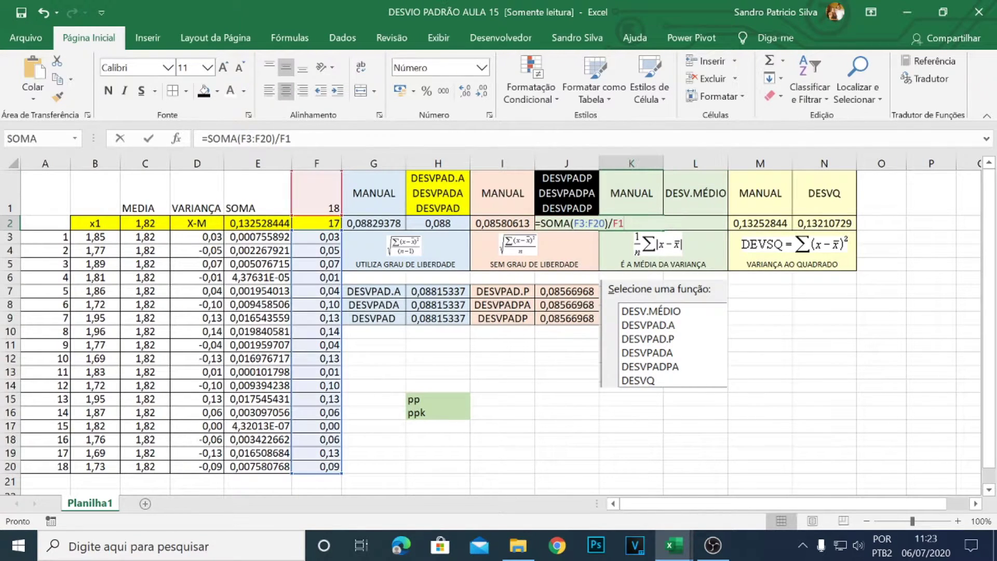
{"action": "key", "text": "Return"}
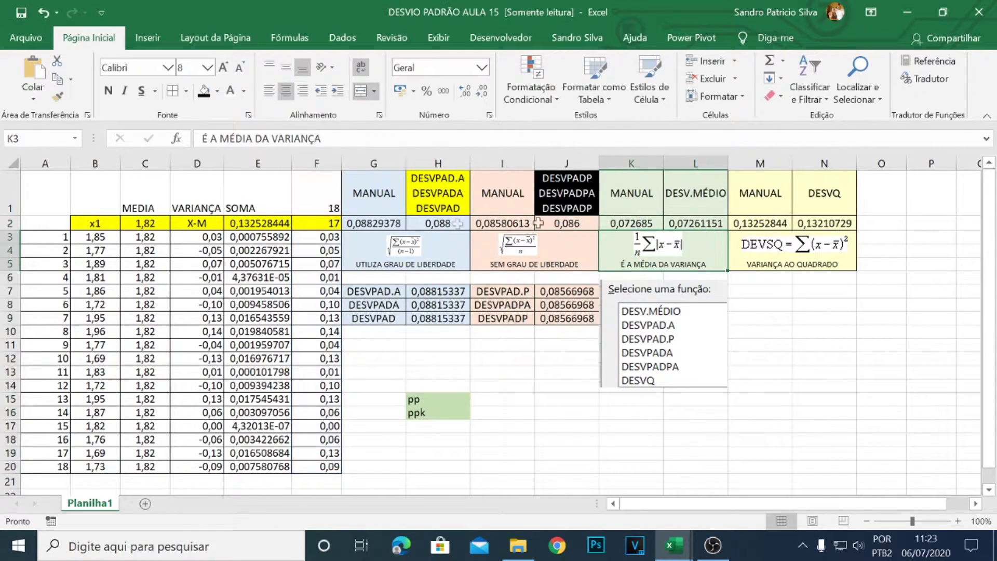
{"action": "left_click", "coordinate": [206, 237]}
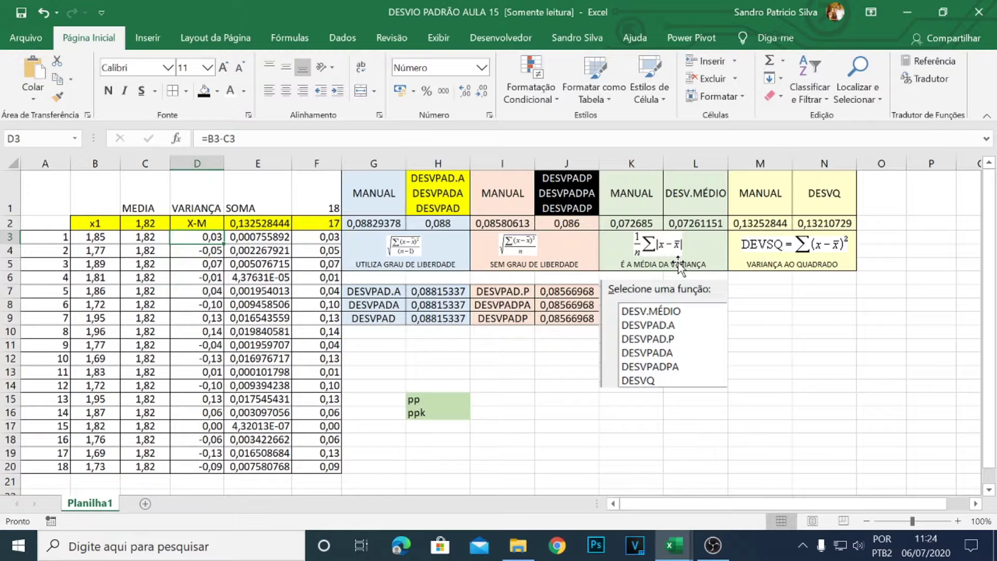
- Highlight the second sample's value, mean and deviation in B4:D4 with a yellow fill
{"action": "left_click", "coordinate": [108, 254]}
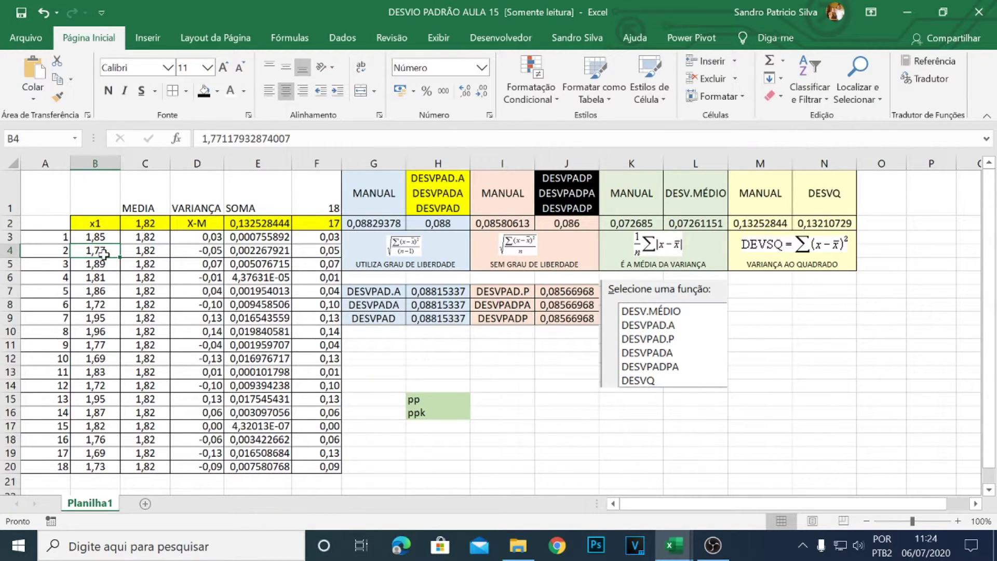
{"action": "left_click", "coordinate": [145, 257]}
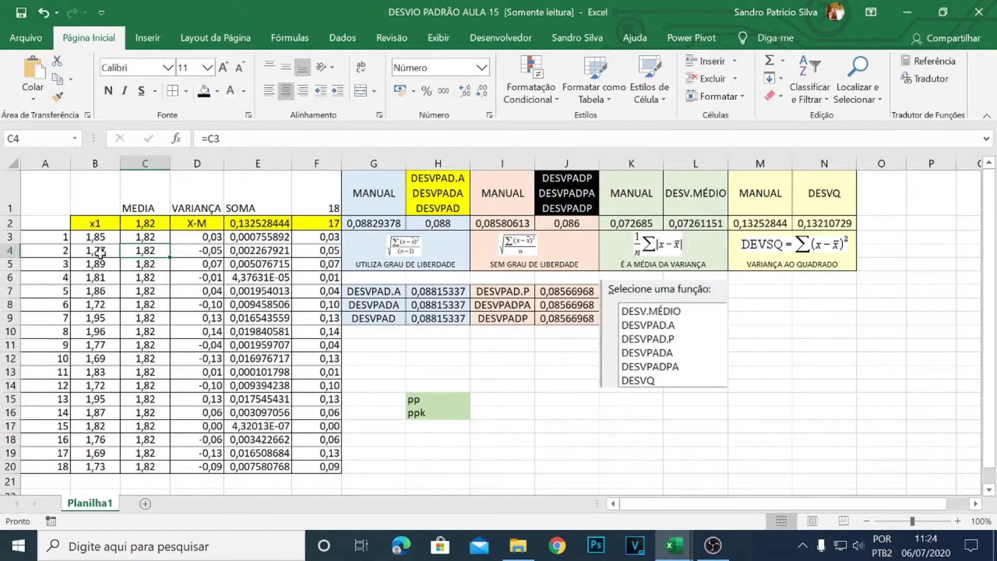
{"action": "left_click_drag", "start_coordinate": [101, 255], "coordinate": [197, 252]}
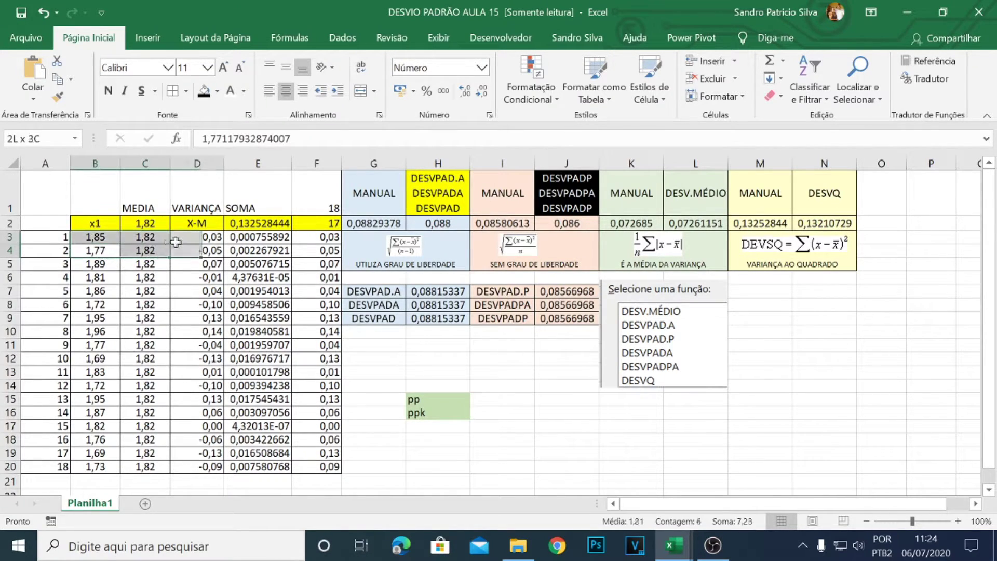
{"action": "left_click", "coordinate": [217, 93]}
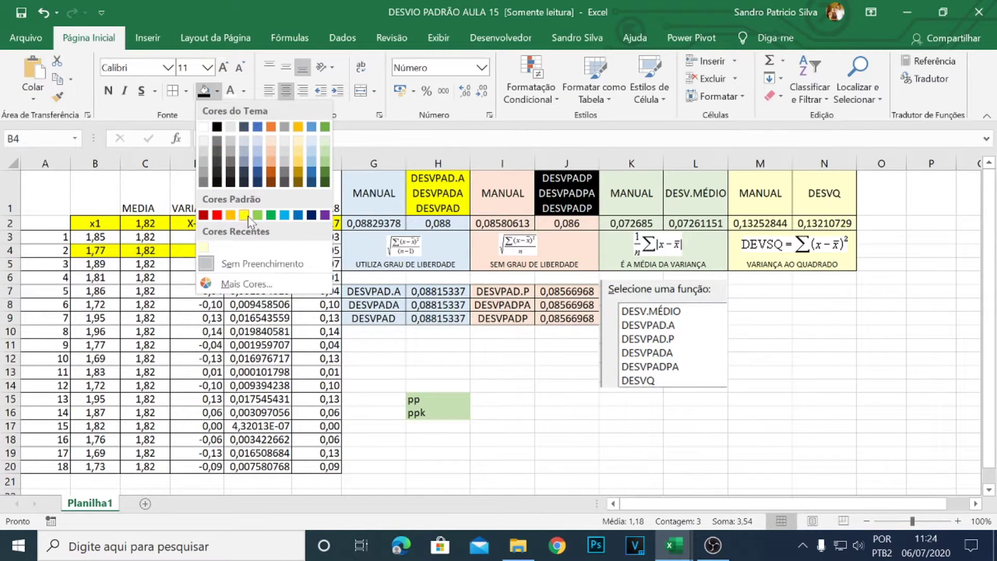
{"action": "left_click", "coordinate": [228, 213]}
{"action": "left_click", "coordinate": [179, 250]}
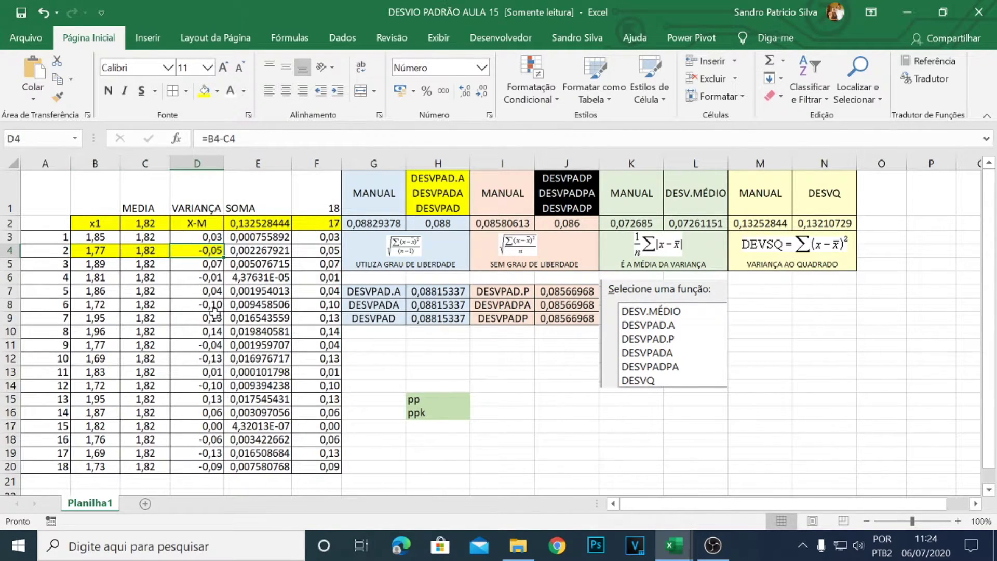
- Highlight the absolute deviations in F3:F20 with a yellow fill
{"action": "left_click", "coordinate": [318, 253]}
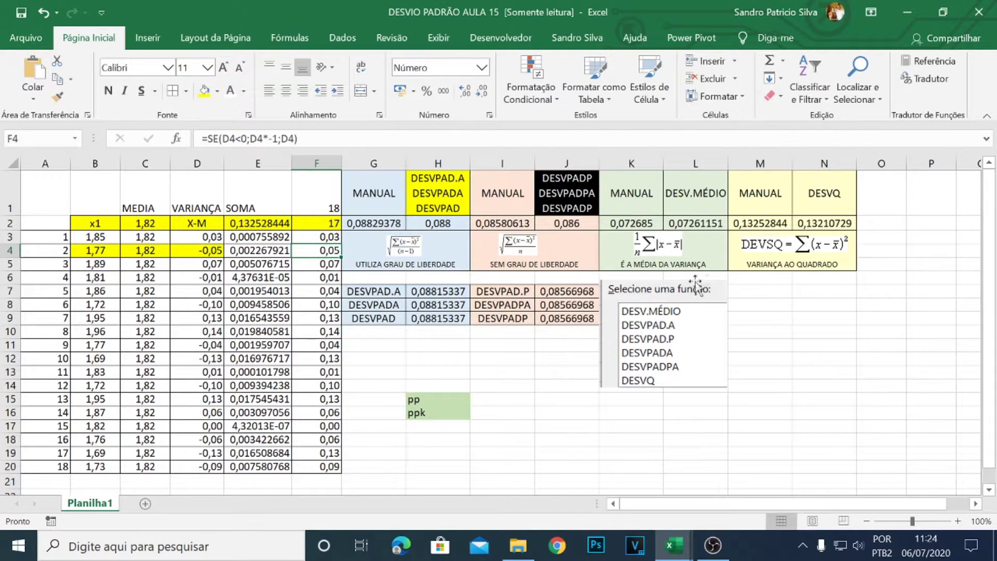
{"action": "left_click_drag", "start_coordinate": [323, 238], "coordinate": [322, 467]}
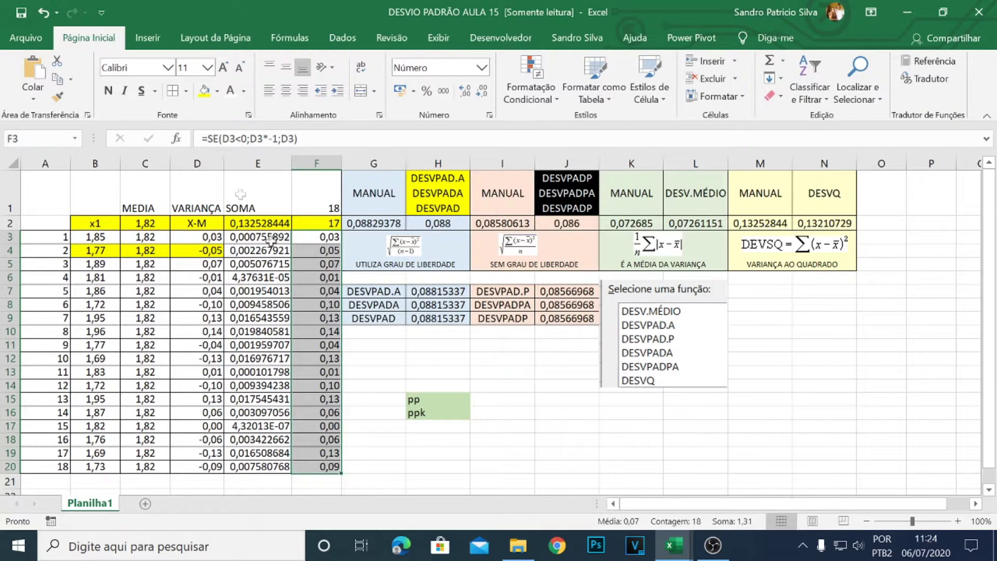
{"action": "left_click", "coordinate": [205, 91]}
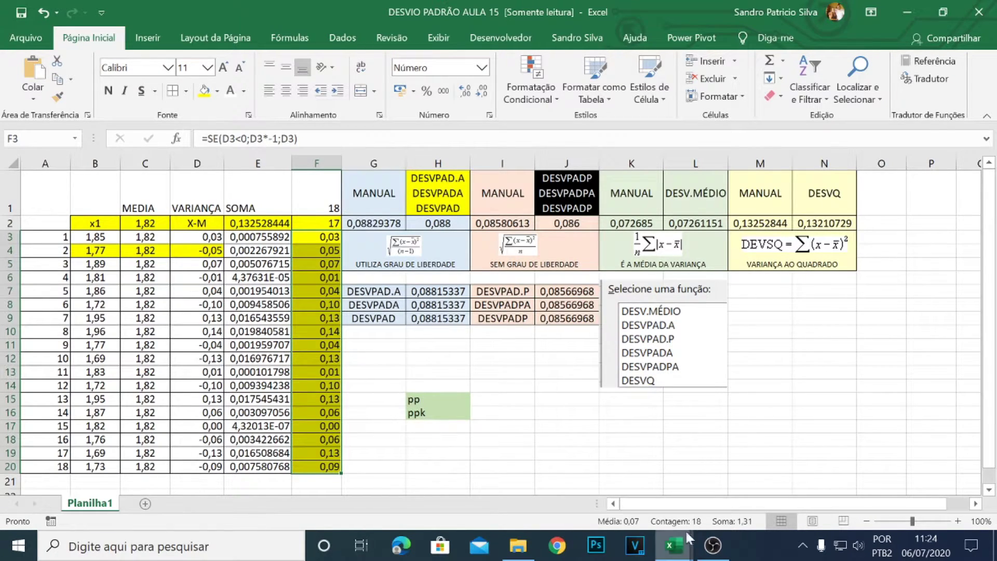
- Compare the manual mean deviation formula in K2 with its source range F3:F20 and the sample count in F1
{"action": "left_click", "coordinate": [652, 224]}
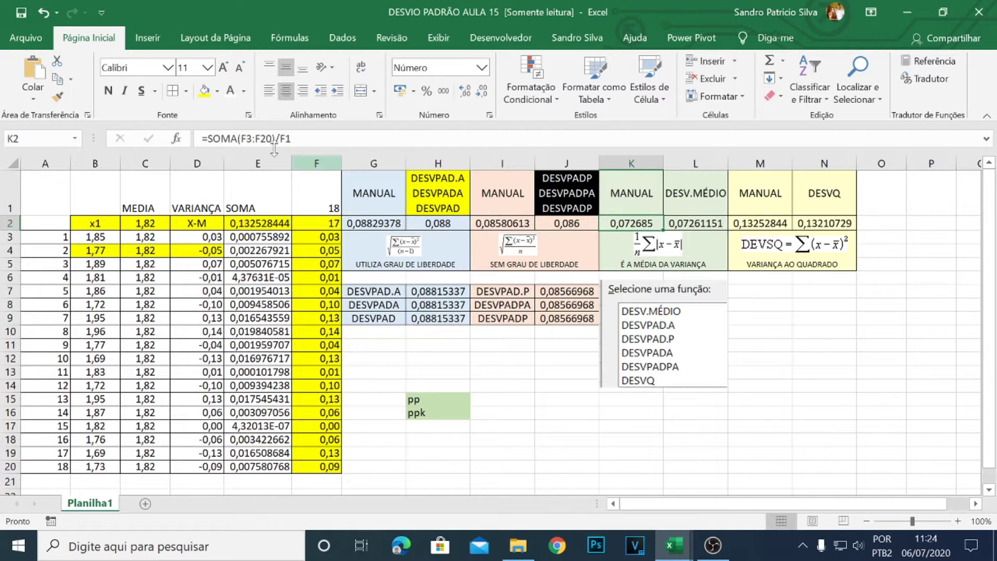
{"action": "left_click", "coordinate": [326, 195]}
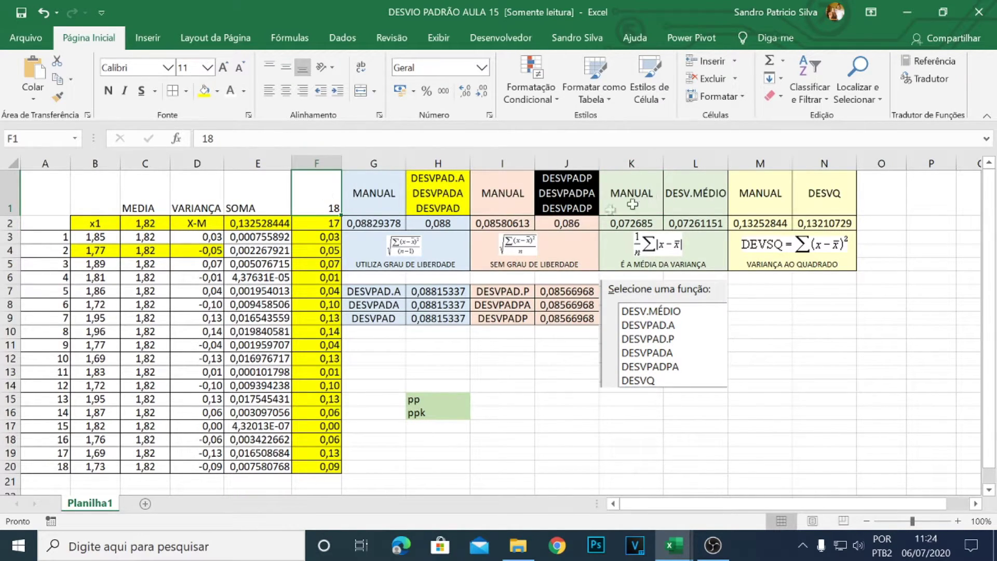
{"action": "left_click_drag", "start_coordinate": [324, 238], "coordinate": [327, 466]}
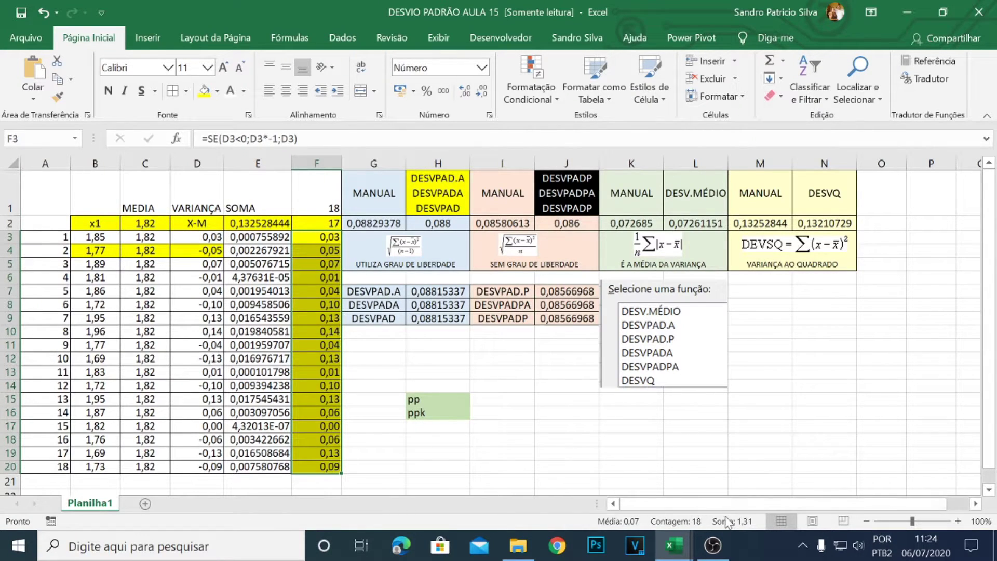
{"action": "left_click", "coordinate": [618, 222]}
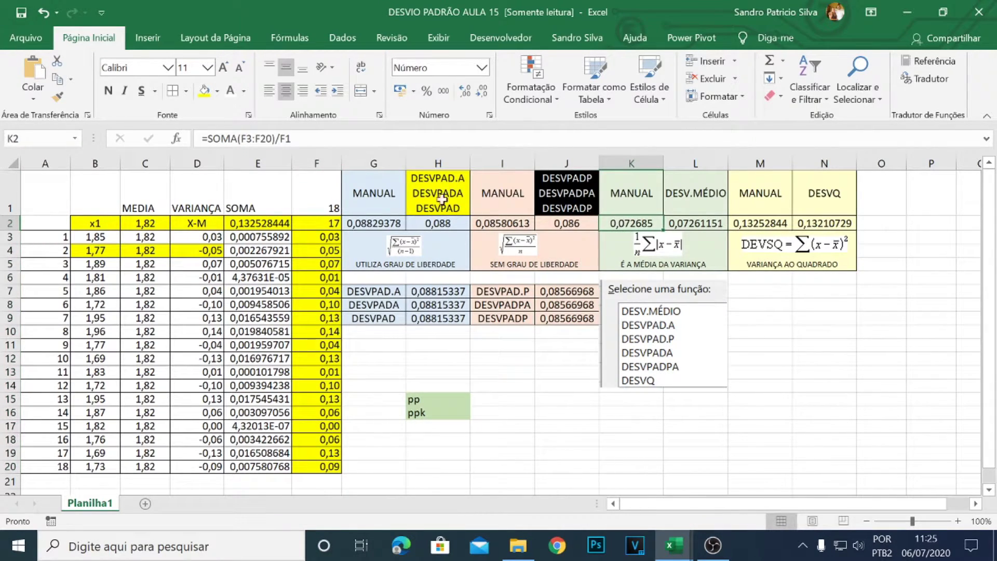
{"action": "left_click", "coordinate": [321, 200]}
- Rewrite the manual mean deviation in K2 as =SOMA(F3:F20)/18
{"action": "left_click", "coordinate": [652, 221]}
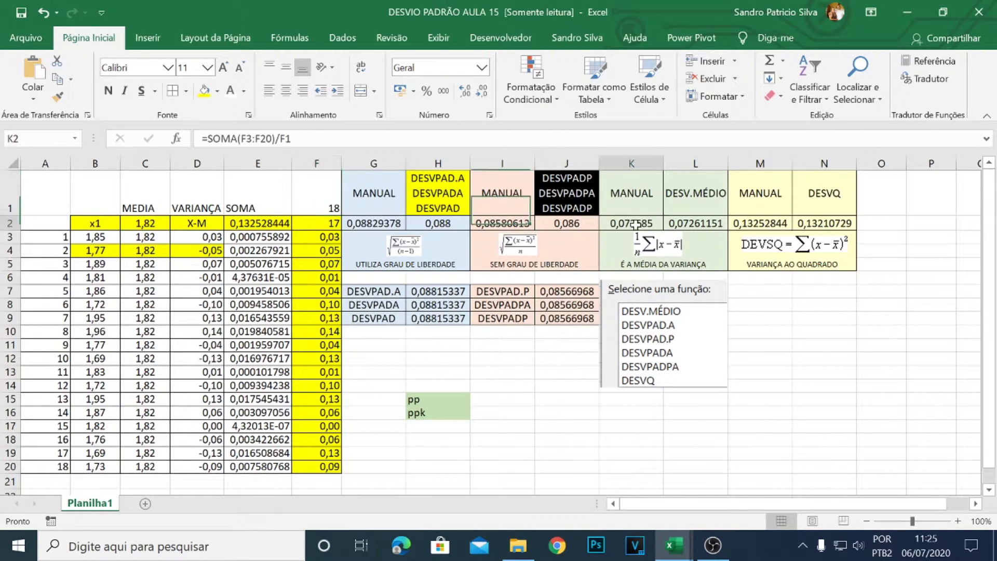
{"action": "type", "text": "=soma"}
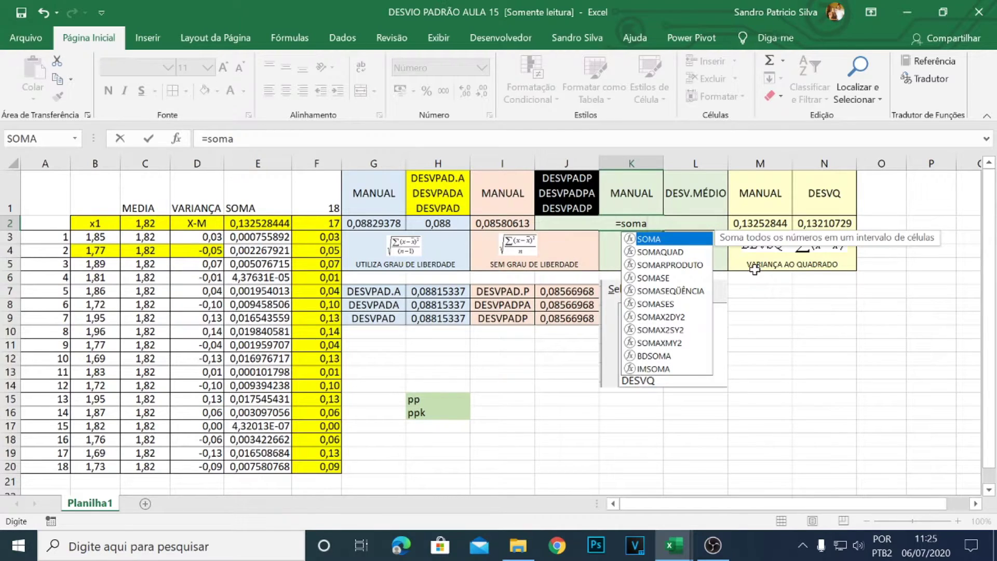
{"action": "type", "text": "("}
{"action": "left_click_drag", "start_coordinate": [322, 239], "coordinate": [318, 467]}
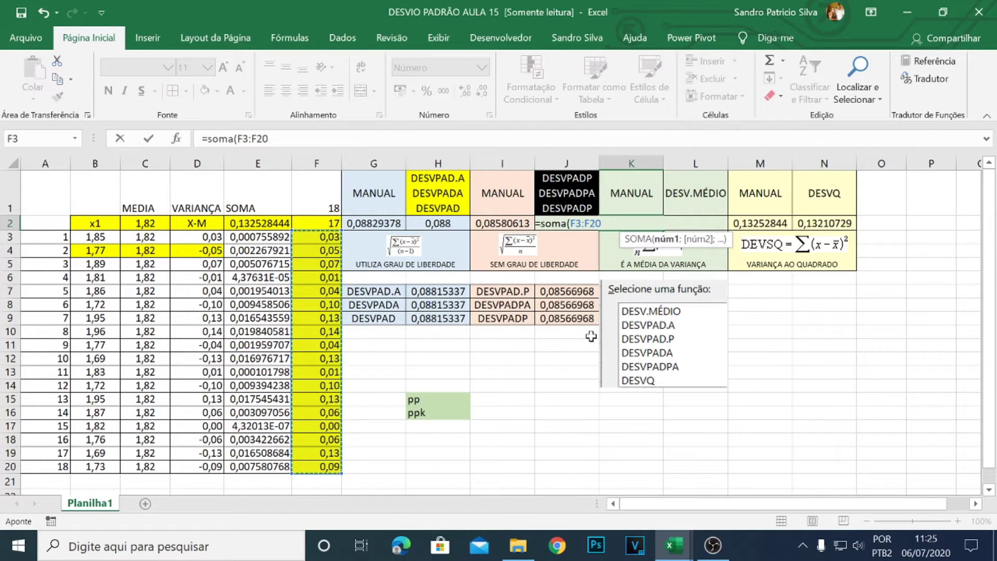
{"action": "type", "text": ")/18"}
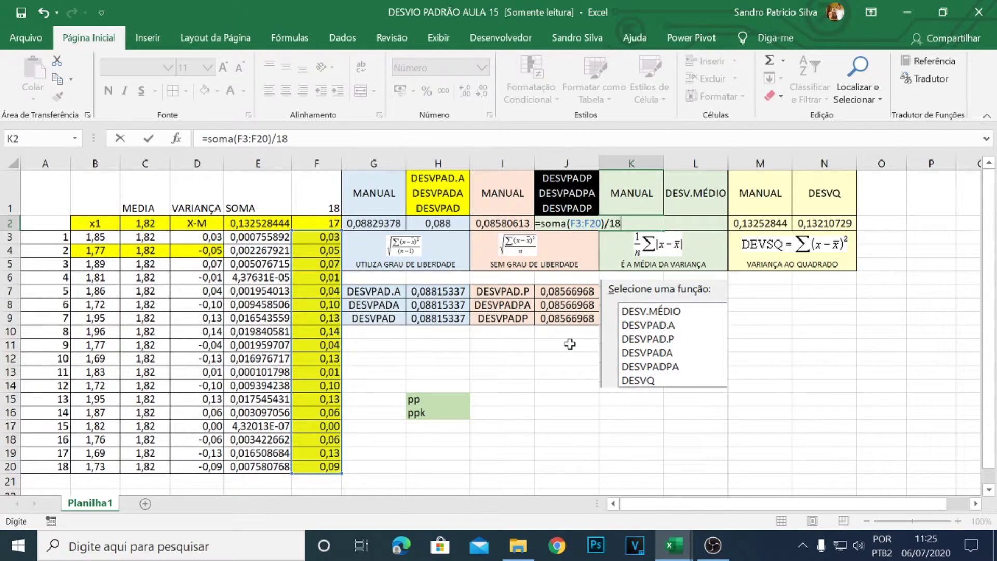
{"action": "key", "text": "Return"}
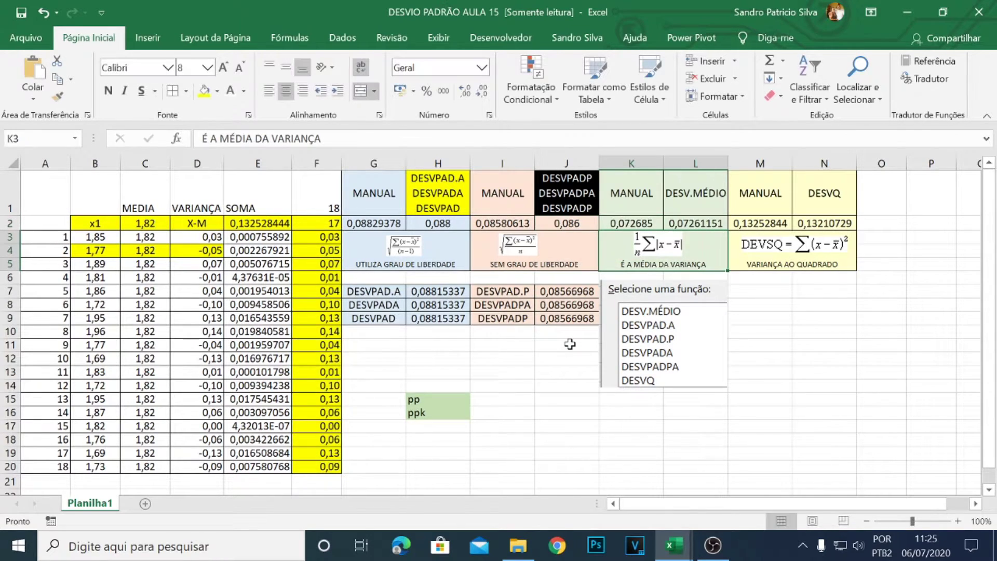
{"action": "left_click", "coordinate": [642, 223]}
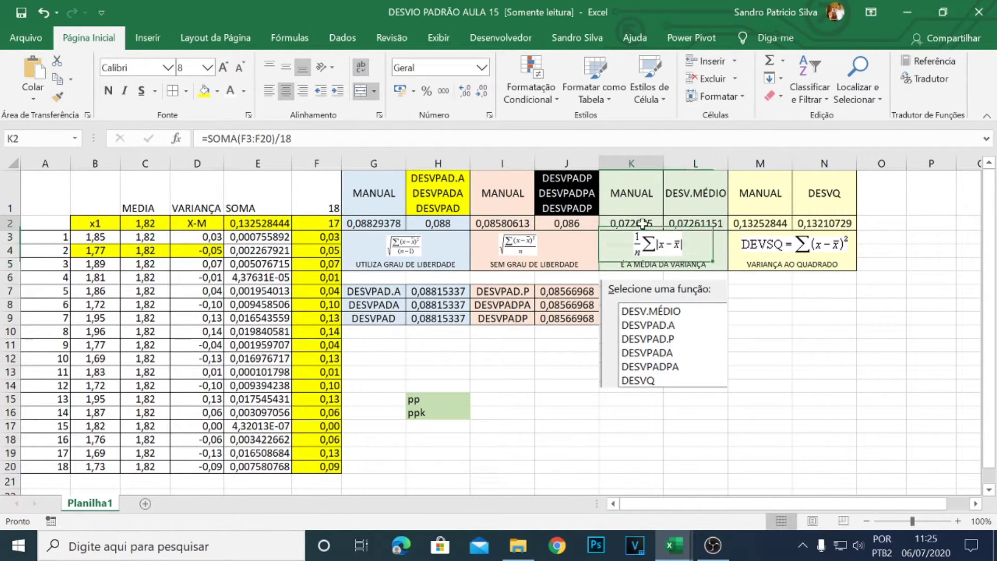
- Reduce the DESV.MÉDIO result in L2 to three decimal places
{"action": "left_click", "coordinate": [700, 222]}
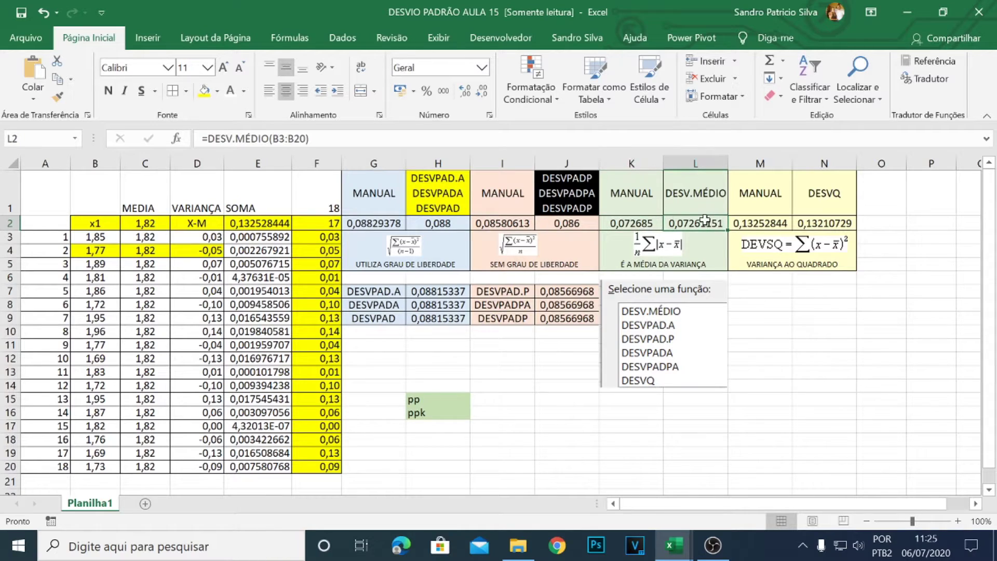
{"action": "left_click", "coordinate": [483, 93]}
{"action": "left_click", "coordinate": [483, 92]}
{"action": "left_click", "coordinate": [482, 93]}
{"action": "left_click", "coordinate": [483, 92]}
{"action": "left_click", "coordinate": [482, 93]}
- Reduce the manual mean deviation result in K2 to three decimal places
{"action": "left_click", "coordinate": [657, 224]}
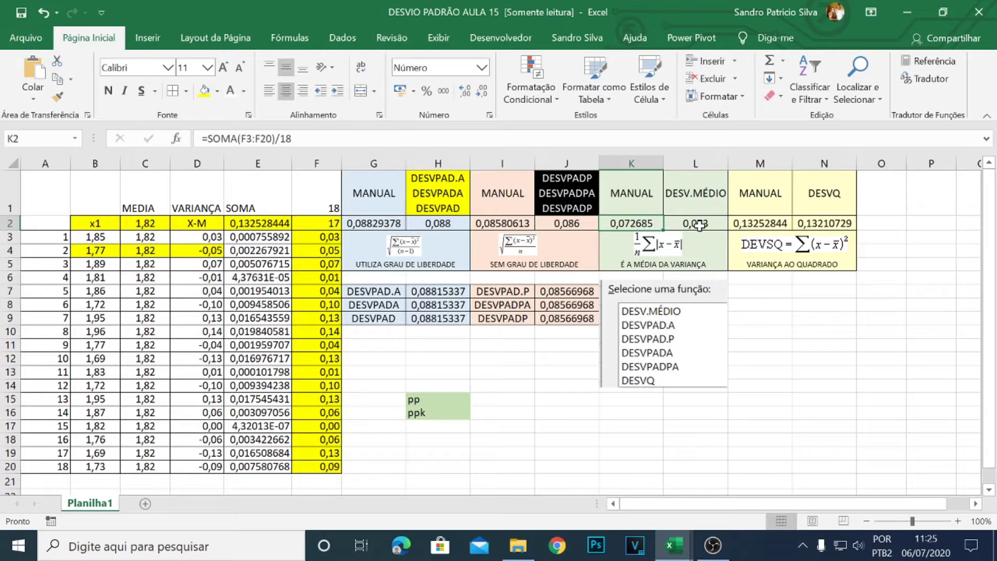
{"action": "left_click", "coordinate": [484, 95]}
{"action": "left_click", "coordinate": [484, 96]}
{"action": "left_click", "coordinate": [484, 95]}
{"action": "left_click", "coordinate": [484, 96]}
{"action": "left_click", "coordinate": [639, 228]}
{"action": "left_click", "coordinate": [638, 223]}
- Clear L2 and re-enter it as =DESV.MÉDIO(B3:B20), removing the extra opening parenthesis
{"action": "left_click", "coordinate": [684, 228]}
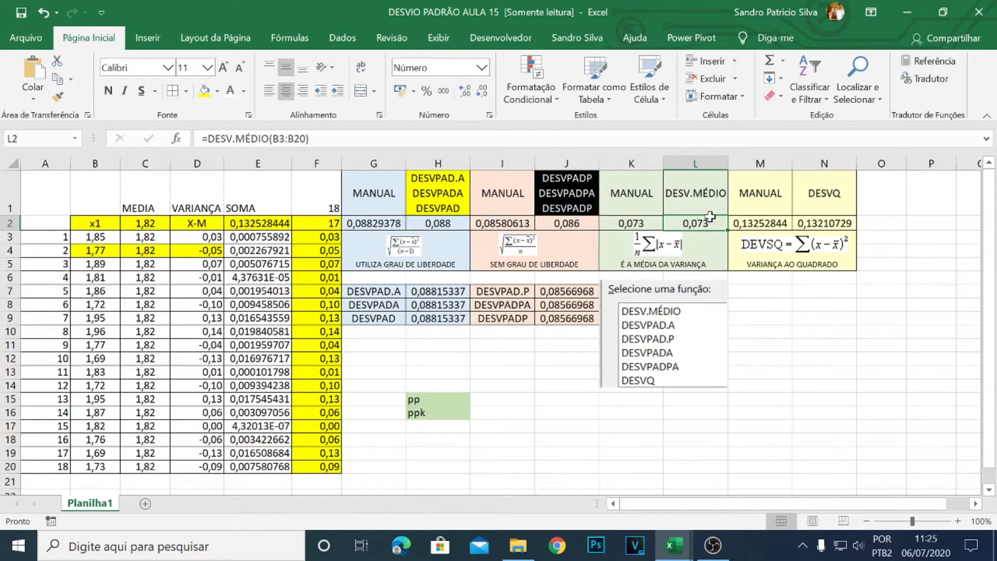
{"action": "key", "text": "Delete"}
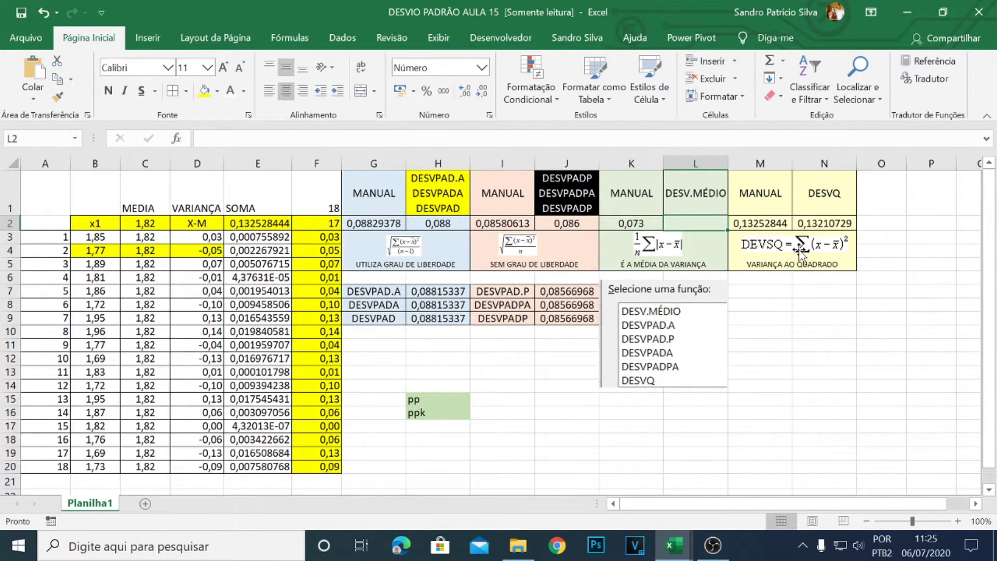
{"action": "type", "text": "=desv"}
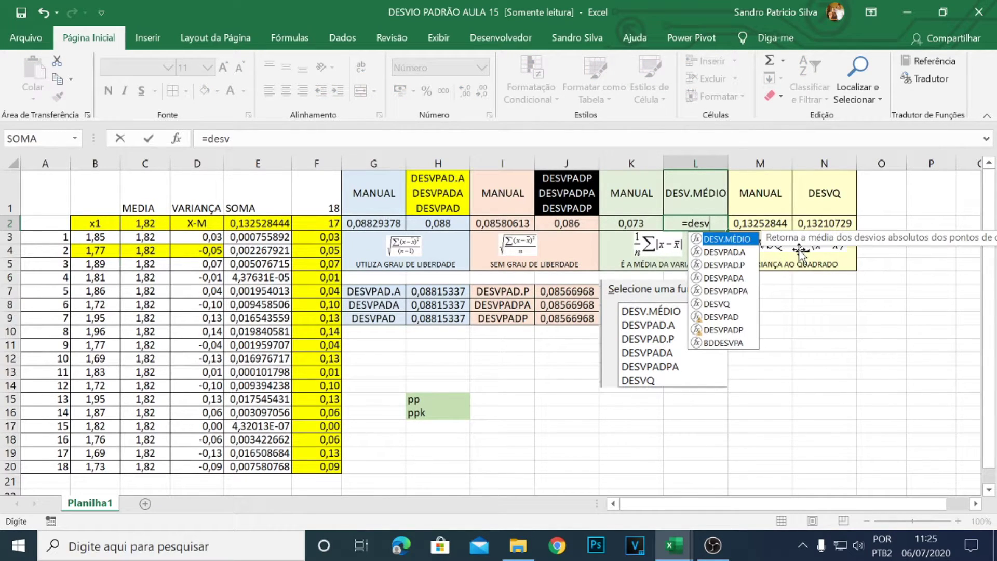
{"action": "double_click", "coordinate": [723, 239]}
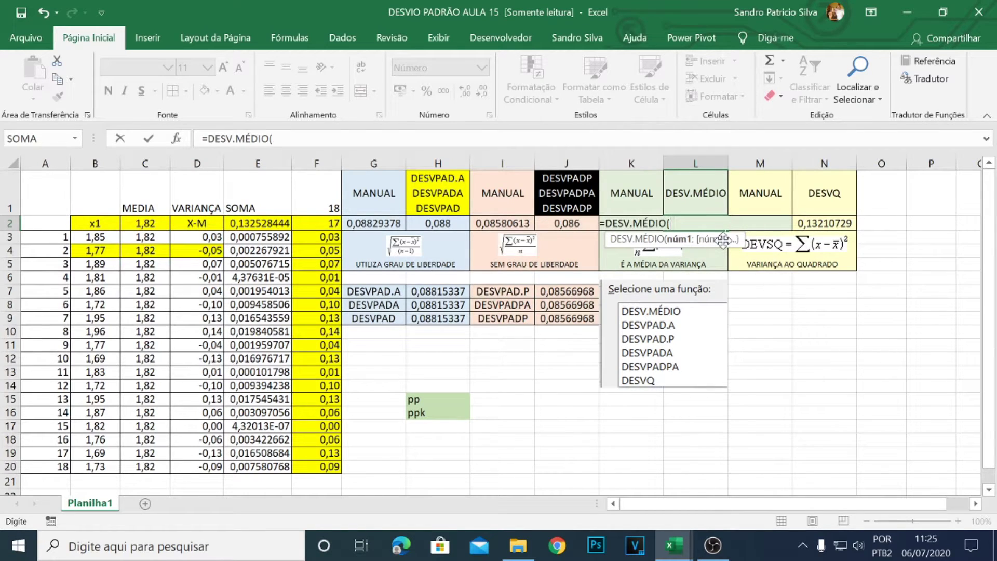
{"action": "left_click_drag", "start_coordinate": [106, 238], "coordinate": [114, 468]}
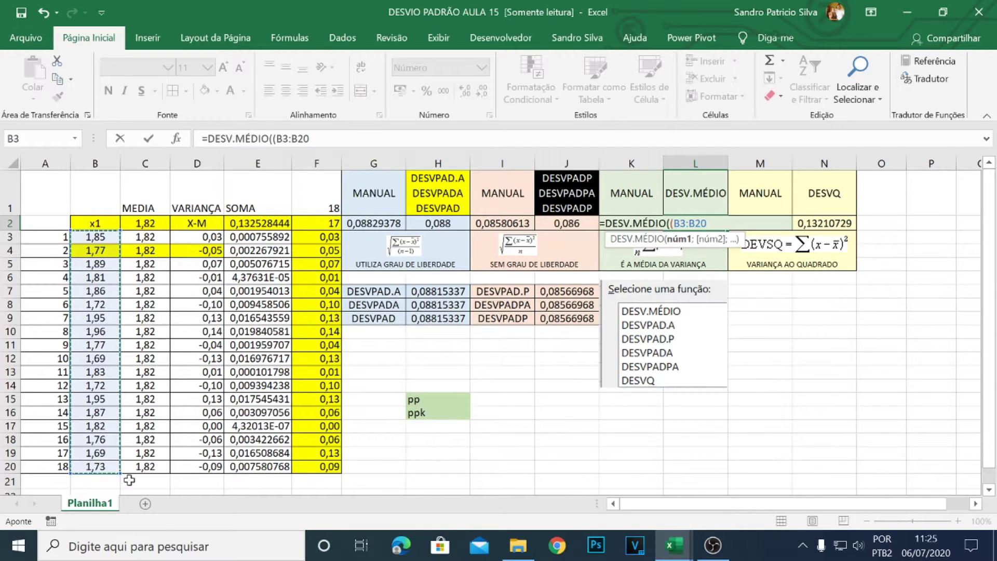
{"action": "key", "text": "Return"}
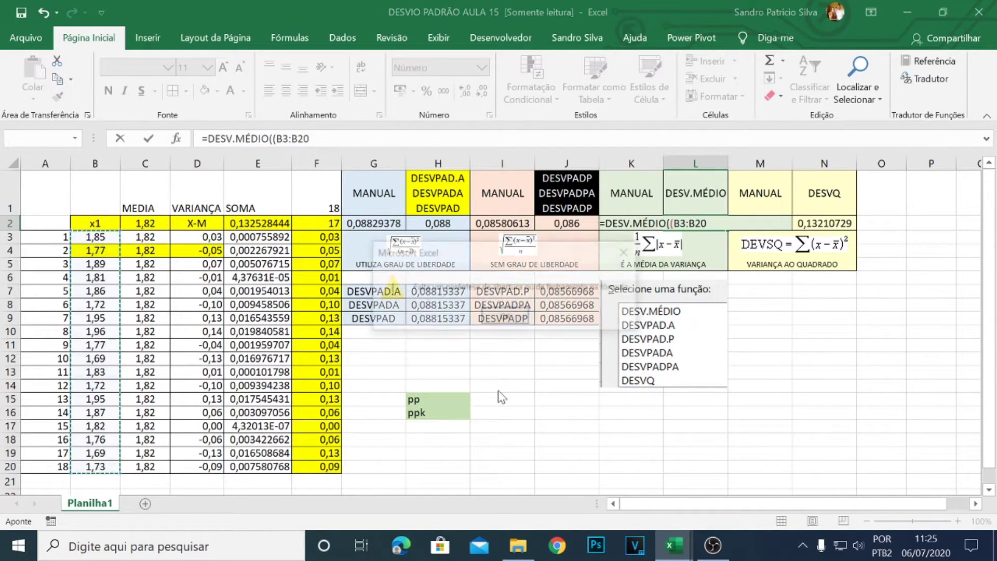
{"action": "key", "text": "Return"}
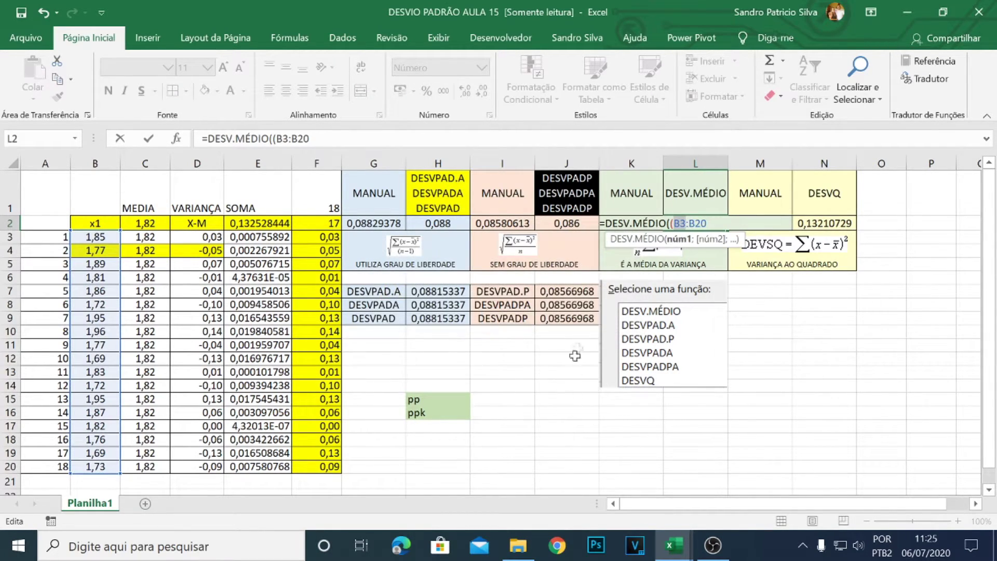
{"action": "key", "text": "Left"}
{"action": "key", "text": "BackSpace"}
{"action": "key", "text": "Return"}
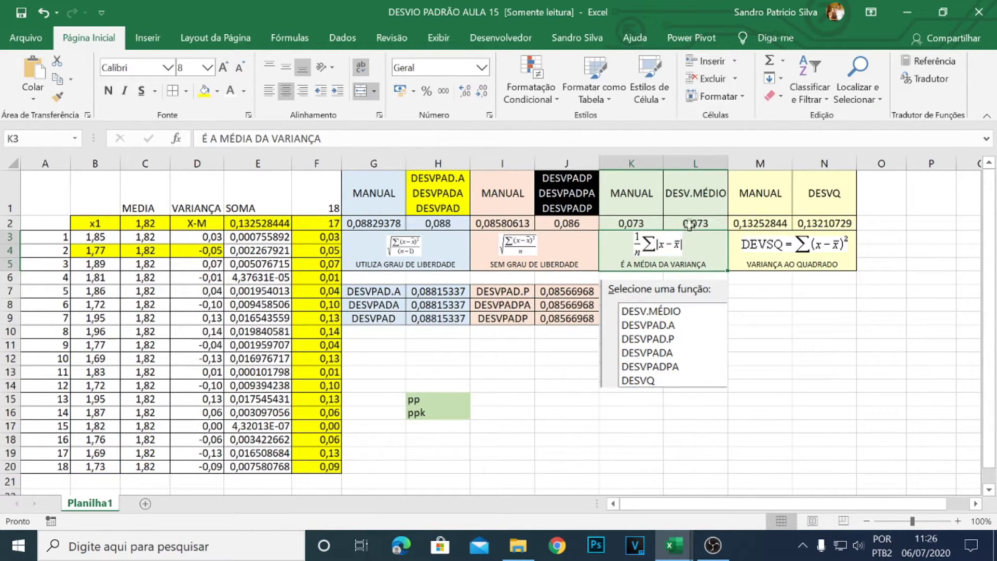
- Review the DESV.MÉDIO formula in L2, its heading and its mean-of-variance note, and compare them with the DESVQ heading in N1
{"action": "left_click", "coordinate": [689, 222]}
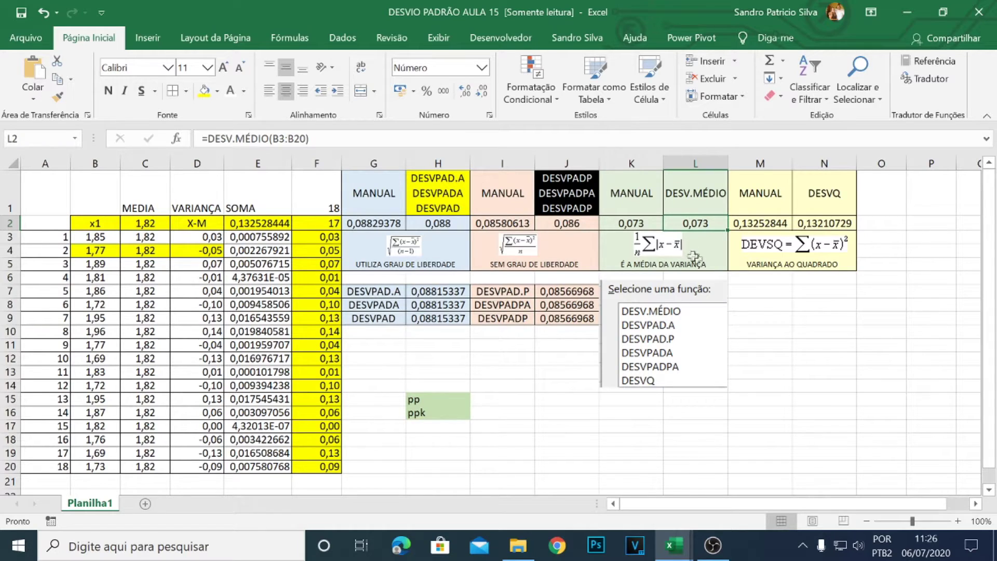
{"action": "left_click", "coordinate": [714, 267]}
{"action": "left_click", "coordinate": [705, 201]}
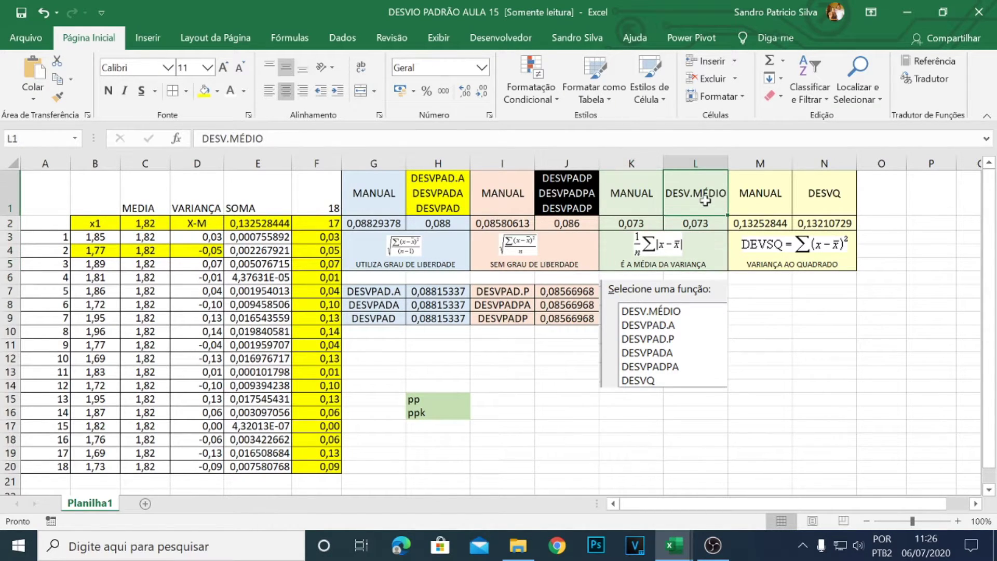
{"action": "left_click", "coordinate": [709, 247]}
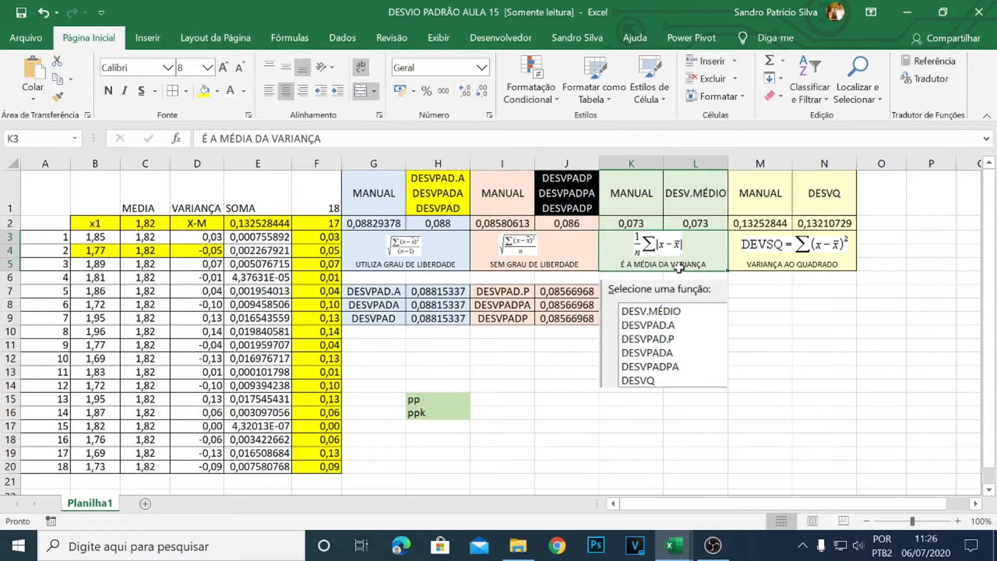
{"action": "left_click", "coordinate": [692, 186]}
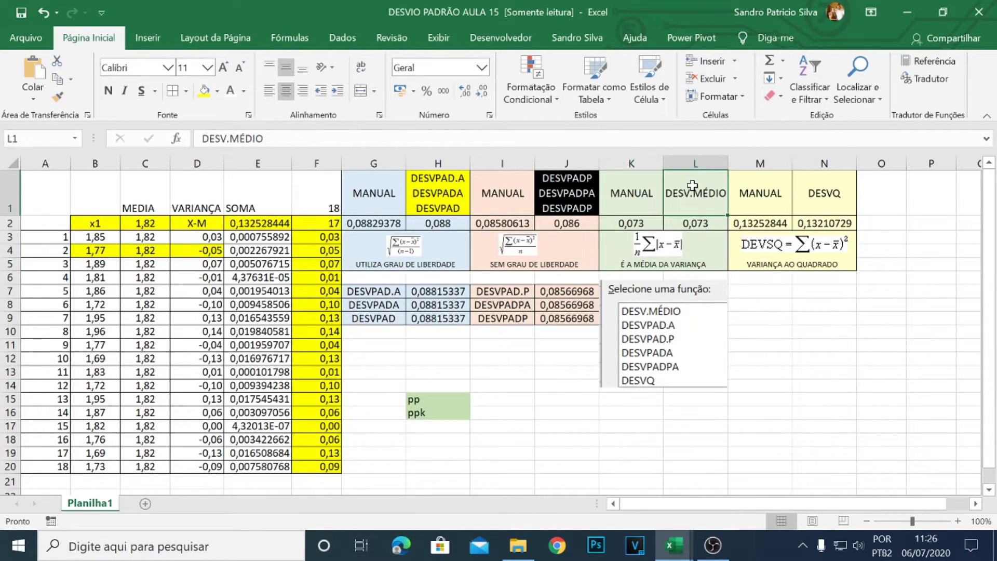
{"action": "left_click", "coordinate": [701, 223]}
{"action": "left_click", "coordinate": [697, 208]}
{"action": "left_click", "coordinate": [840, 198]}
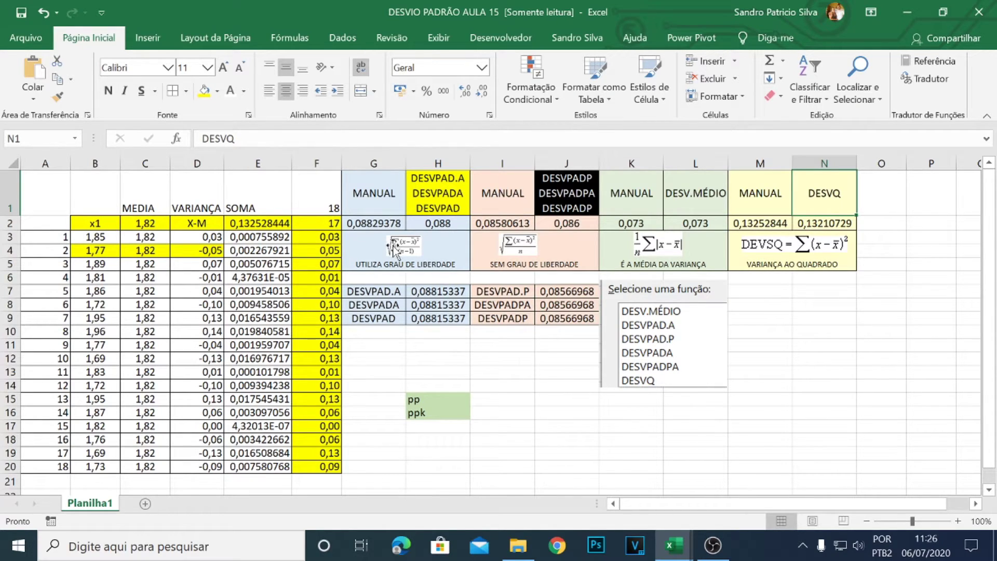
- Move the (n-1) standard deviation formula picture below the DESVQ group and enlarge it for inspection, and undo both changes
{"action": "left_click", "coordinate": [393, 244]}
{"action": "left_click_drag", "start_coordinate": [414, 252], "coordinate": [922, 381]}
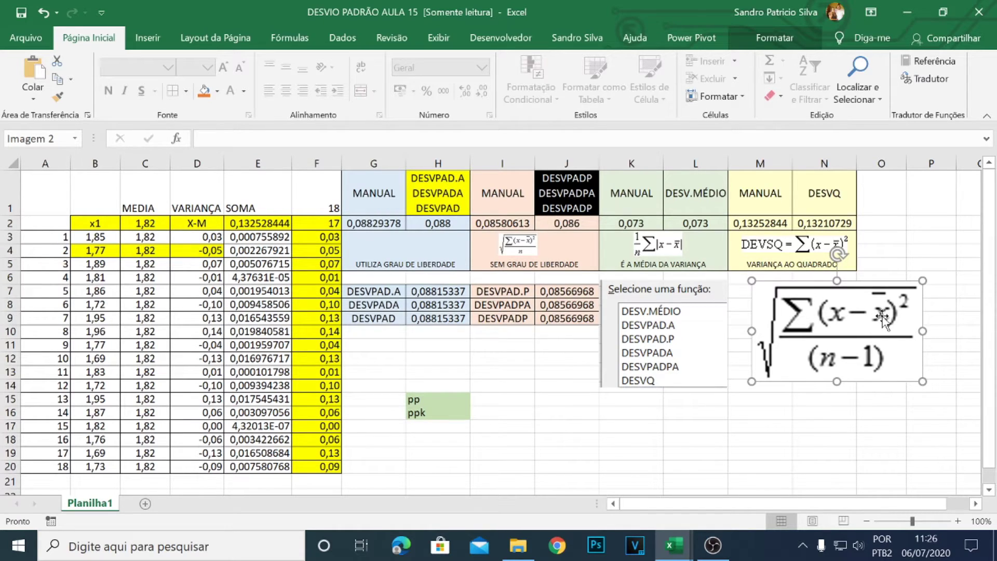
{"action": "left_click", "coordinate": [915, 225]}
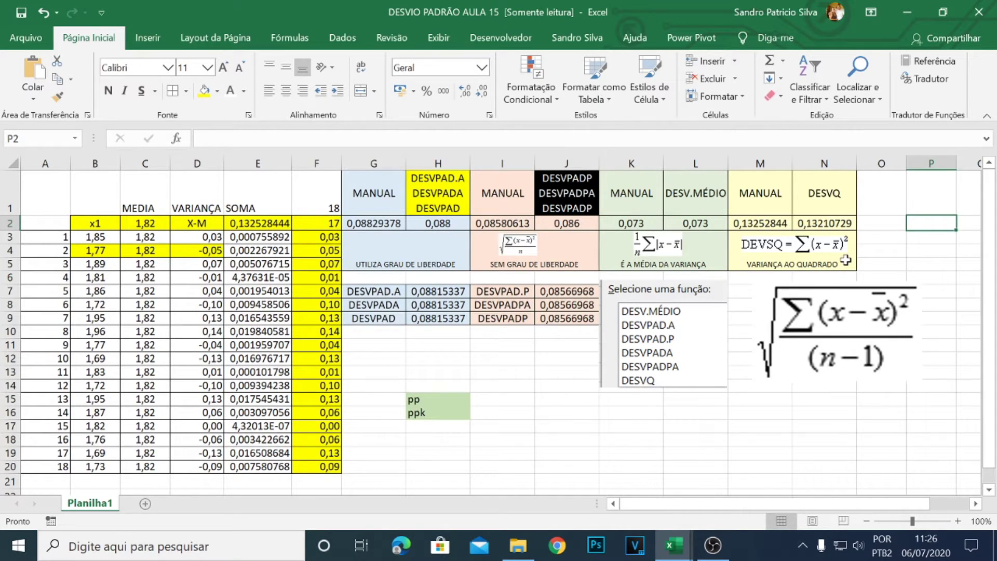
{"action": "left_click", "coordinate": [857, 333]}
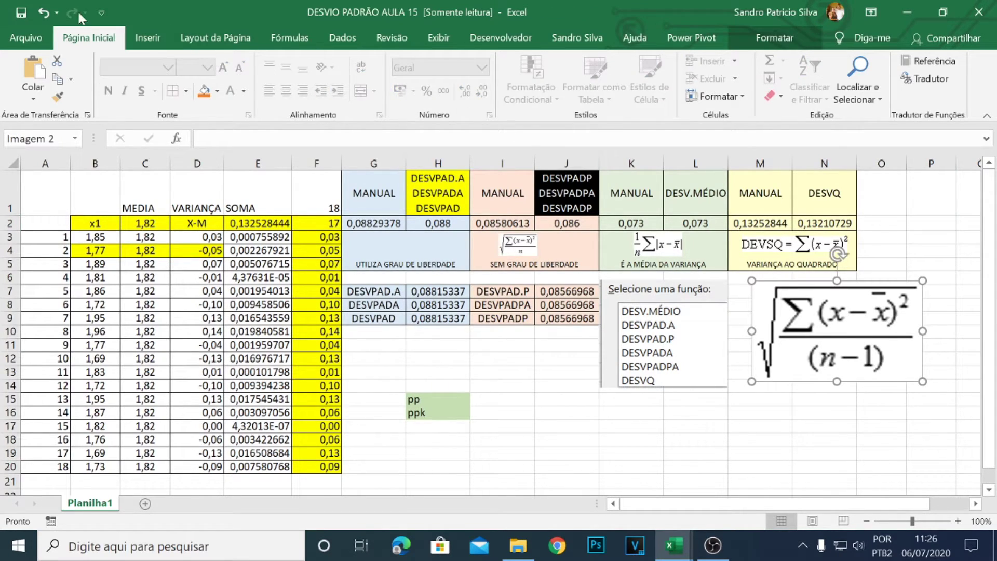
{"action": "left_click", "coordinate": [45, 14]}
{"action": "left_click", "coordinate": [47, 15]}
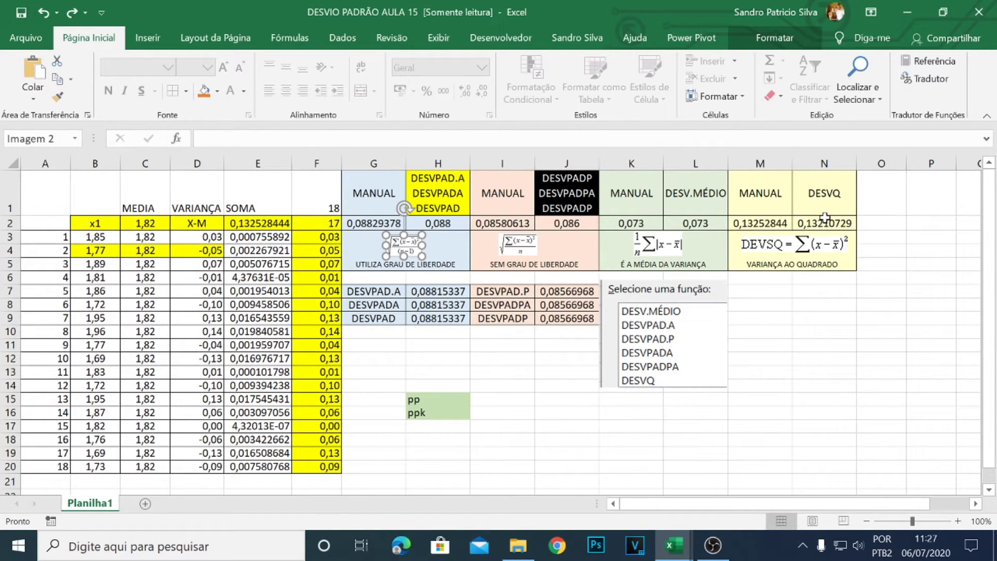
- Reduce the manual and DESVQ results in M2:N2 to three decimal places and inspect the manual formula in M2
{"action": "left_click", "coordinate": [753, 222]}
{"action": "left_click_drag", "start_coordinate": [754, 221], "coordinate": [796, 222]}
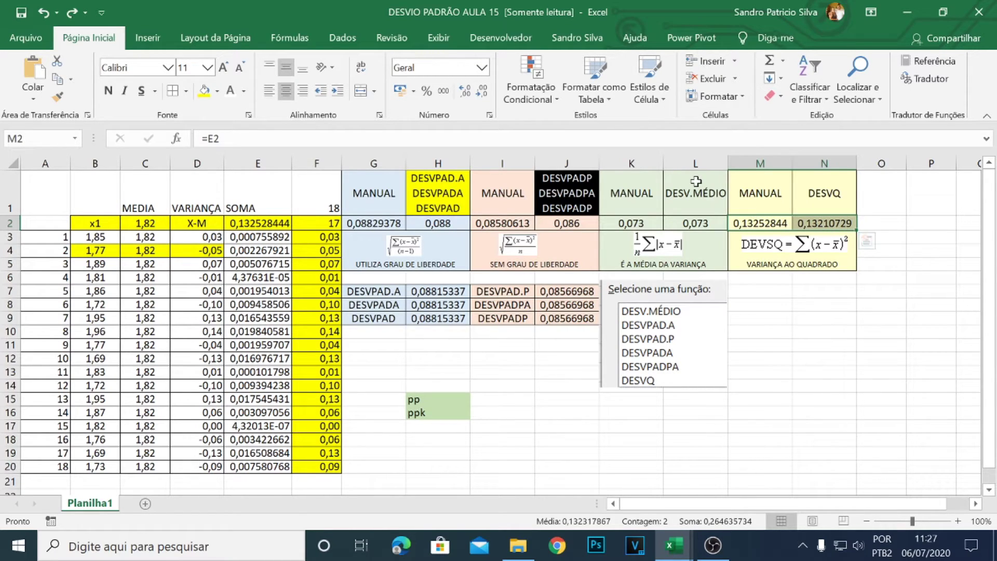
{"action": "left_click", "coordinate": [482, 92]}
{"action": "left_click", "coordinate": [483, 92]}
{"action": "left_click", "coordinate": [482, 92]}
{"action": "left_click", "coordinate": [483, 92]}
{"action": "left_click", "coordinate": [486, 94]}
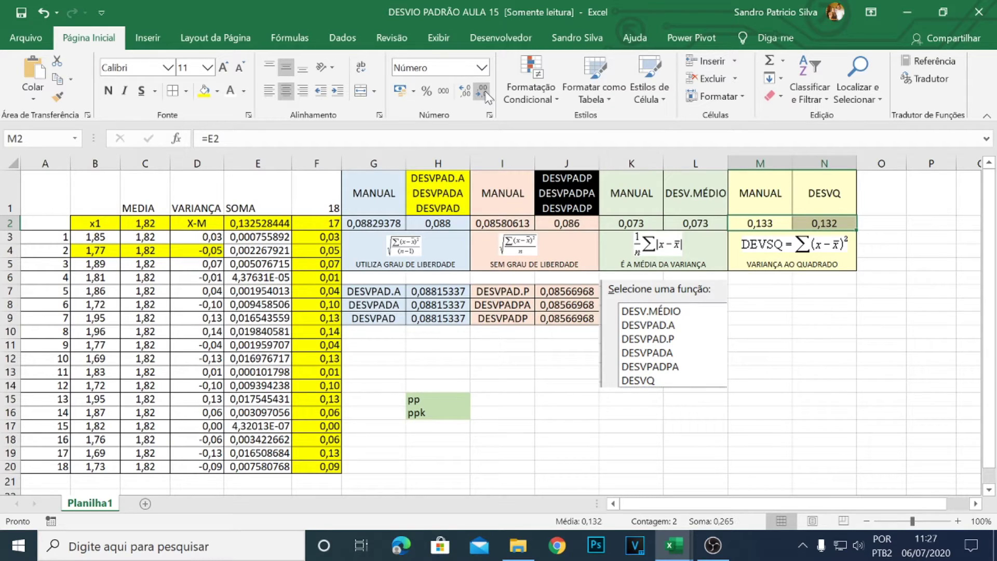
{"action": "left_click", "coordinate": [783, 225]}
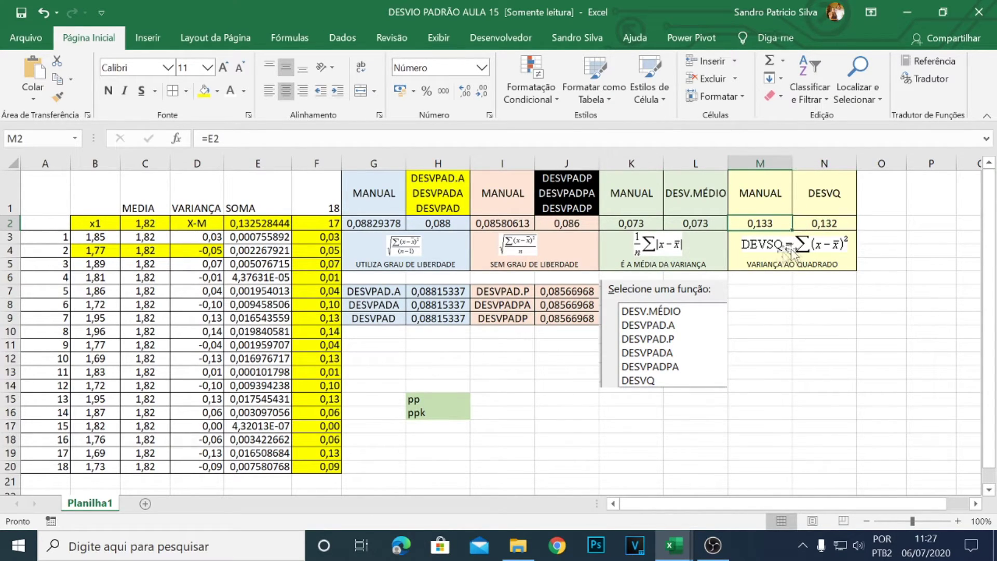
- Show the manual result in M2 with four decimal places and move the function list picture slightly away from the DESVPADP comparison table
{"action": "left_click", "coordinate": [465, 92]}
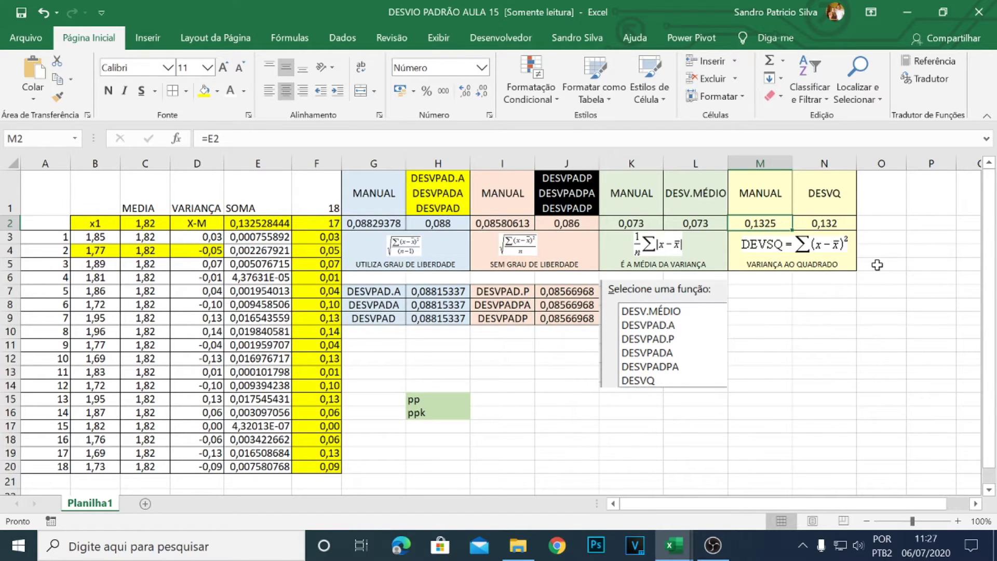
{"action": "left_click", "coordinate": [661, 310]}
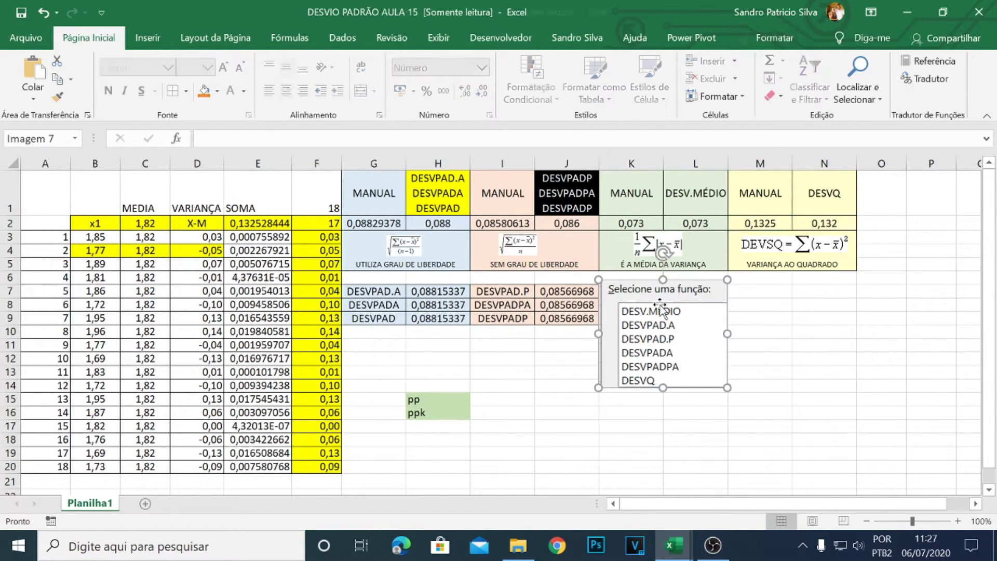
{"action": "left_click", "coordinate": [814, 223]}
{"action": "left_click", "coordinate": [671, 295]}
{"action": "left_click_drag", "start_coordinate": [672, 296], "coordinate": [715, 320]}
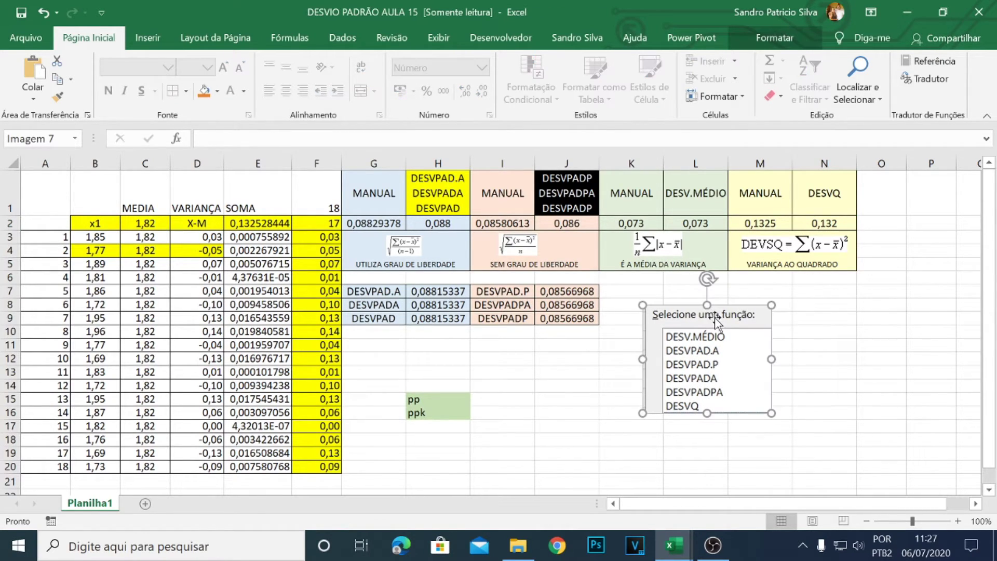
- Compare the sample and population standard deviation formulas and results in G7:J9, and check the DESVPAD.A heading in H1
{"action": "left_click", "coordinate": [456, 290]}
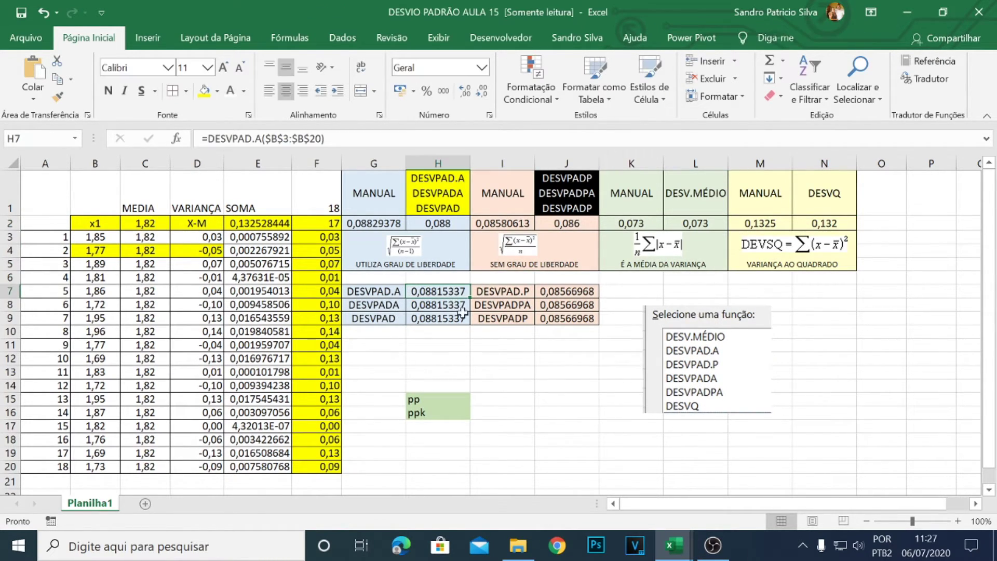
{"action": "left_click_drag", "start_coordinate": [393, 294], "coordinate": [588, 319]}
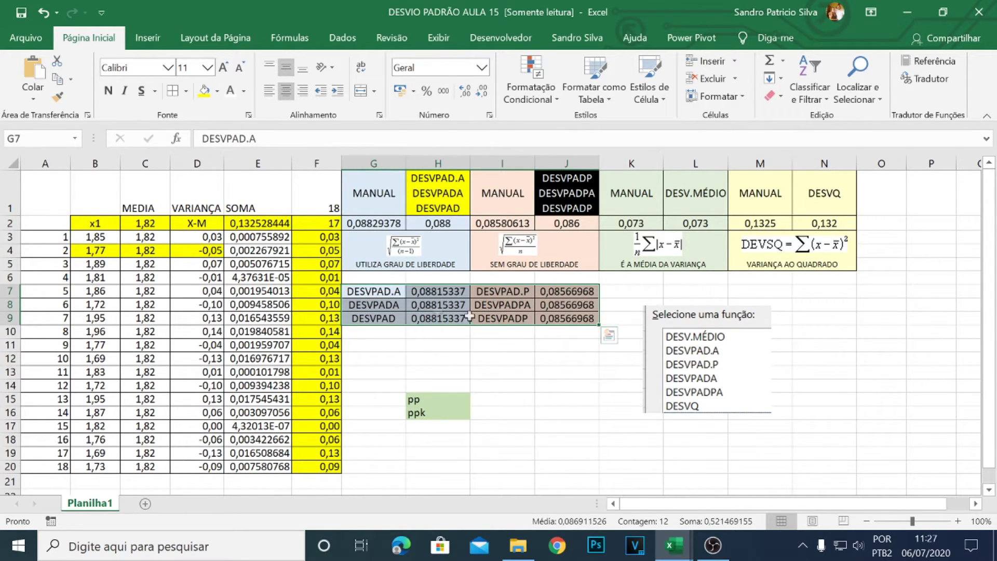
{"action": "left_click_drag", "start_coordinate": [383, 289], "coordinate": [587, 318]}
{"action": "left_click", "coordinate": [416, 292]}
{"action": "left_click", "coordinate": [559, 294]}
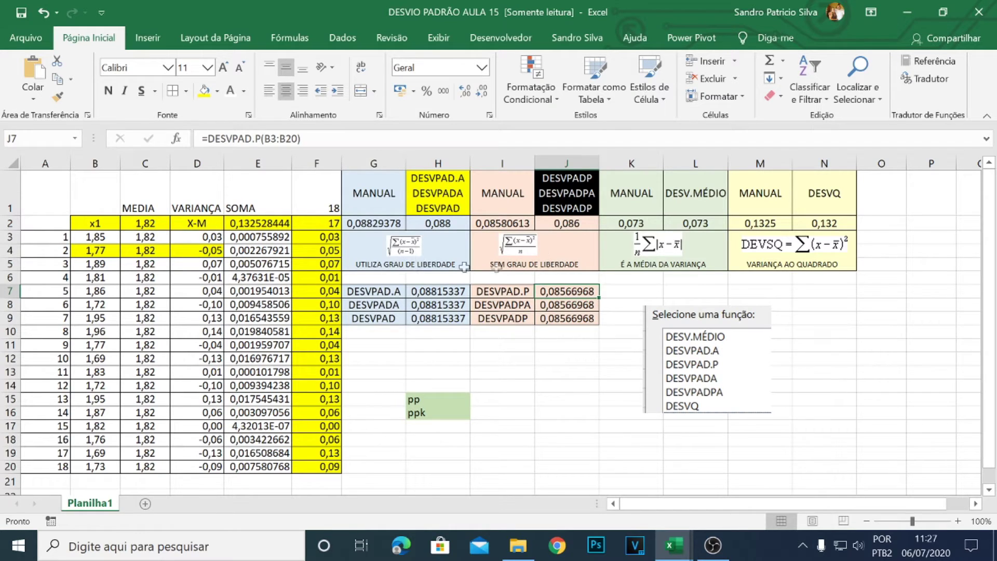
{"action": "left_click_drag", "start_coordinate": [571, 294], "coordinate": [577, 322]}
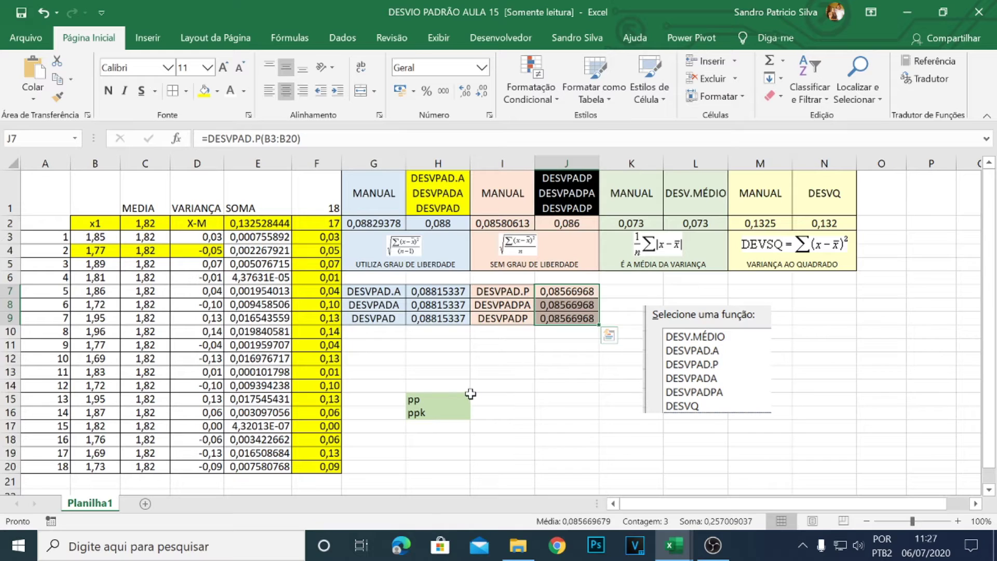
{"action": "left_click", "coordinate": [440, 203]}
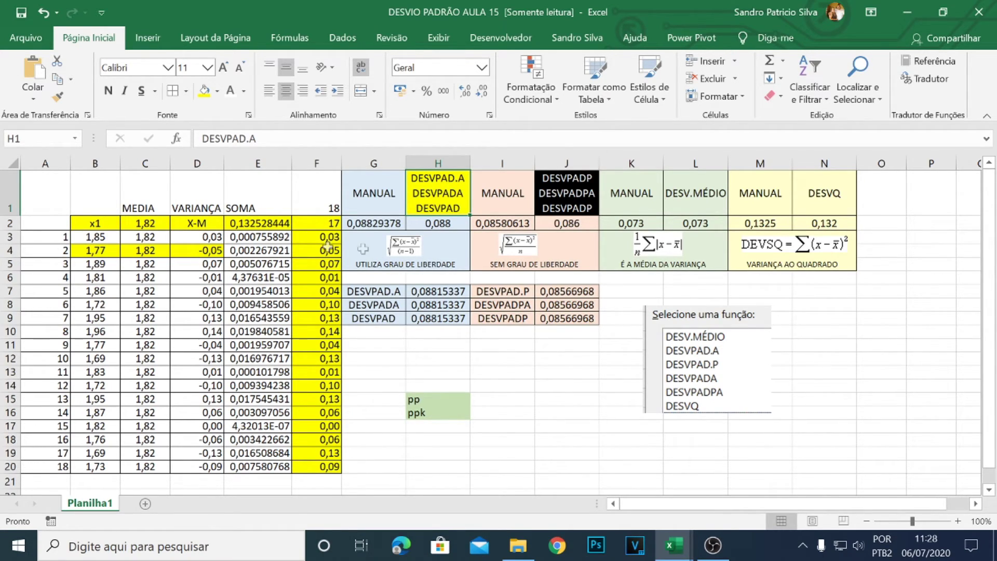
- Enlarge the function list picture until its names are easily readable and place it beside the pp and ppk labels, over columns J to O
{"action": "left_click_drag", "start_coordinate": [747, 371], "coordinate": [704, 342]}
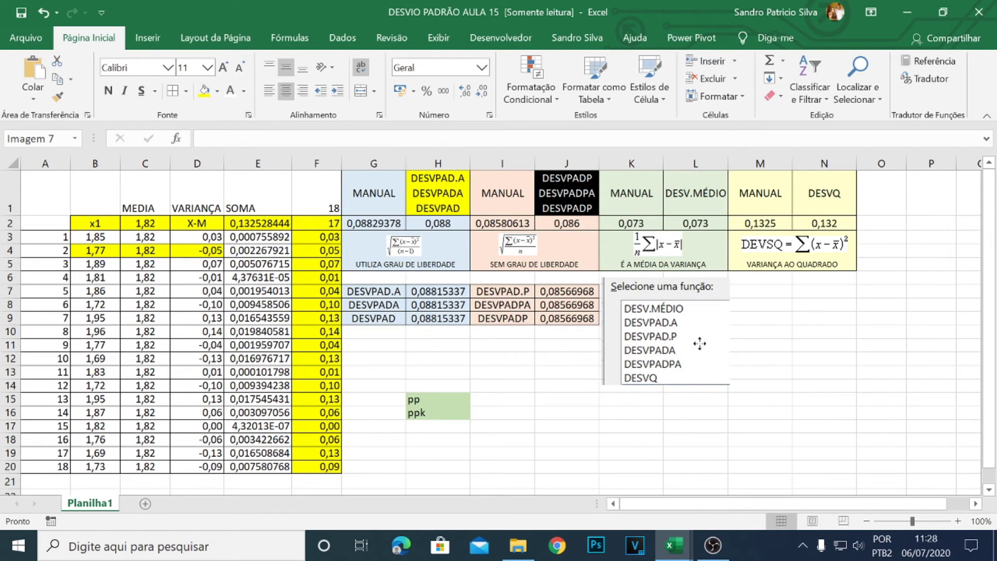
{"action": "left_click_drag", "start_coordinate": [729, 387], "coordinate": [381, 270]}
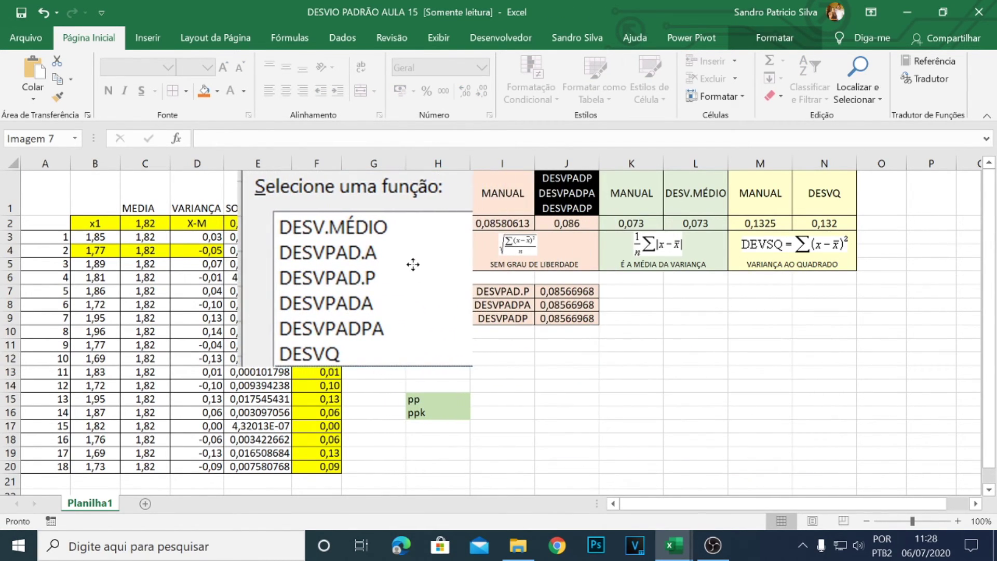
{"action": "left_click_drag", "start_coordinate": [471, 366], "coordinate": [606, 474]}
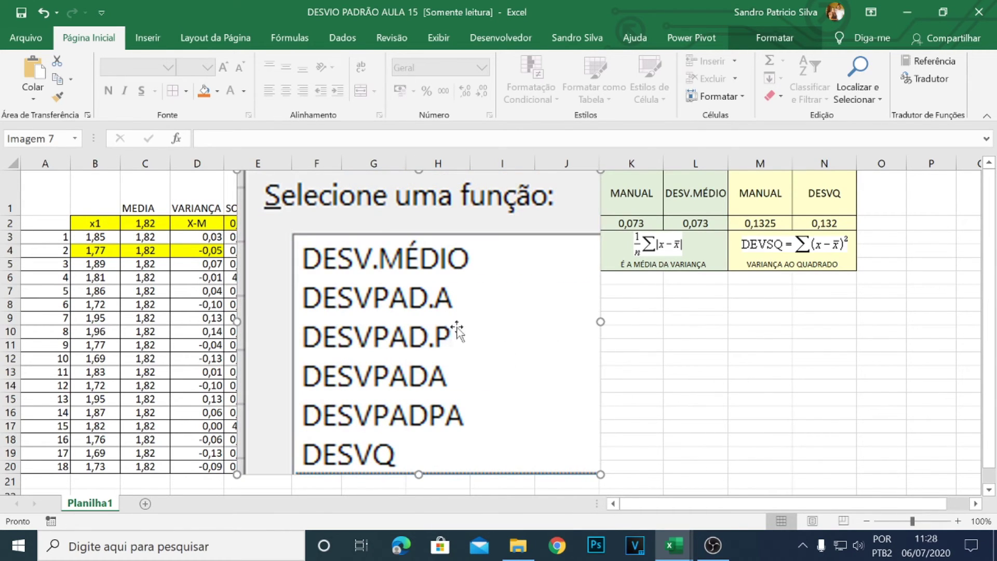
{"action": "left_click_drag", "start_coordinate": [445, 316], "coordinate": [520, 319]}
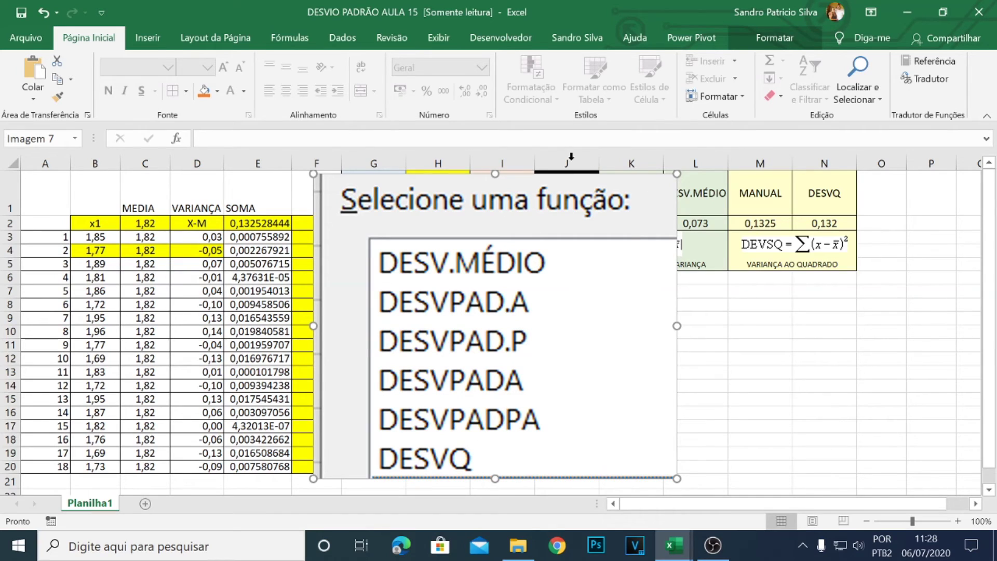
{"action": "left_click_drag", "start_coordinate": [503, 233], "coordinate": [753, 247]}
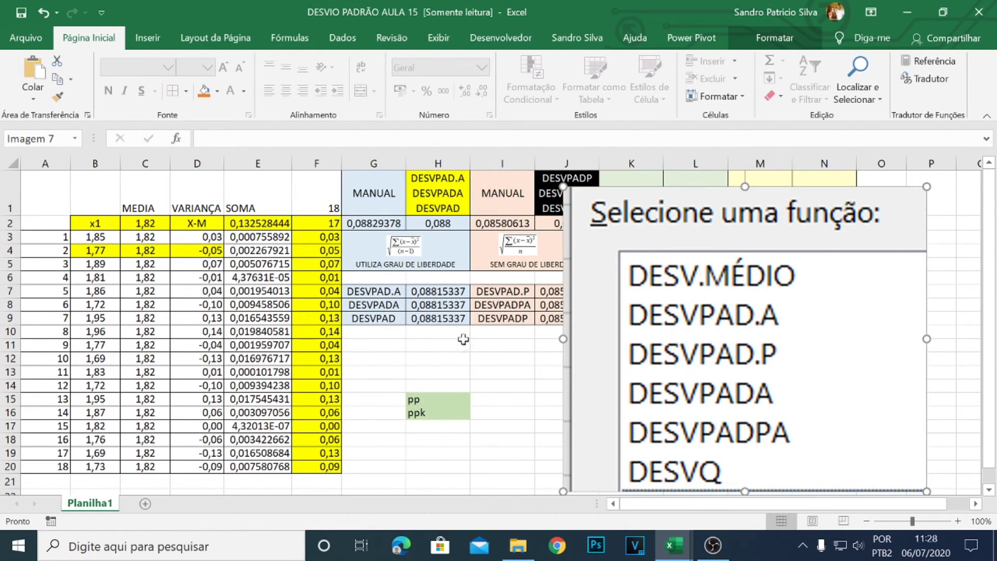
- Enter the labels cp in H12 and cpk in H13, above the pp and ppk labels
{"action": "left_click", "coordinate": [448, 359]}
{"action": "type", "text": "c"}
{"action": "key", "text": "BackSpace"}
{"action": "key", "text": "Return"}
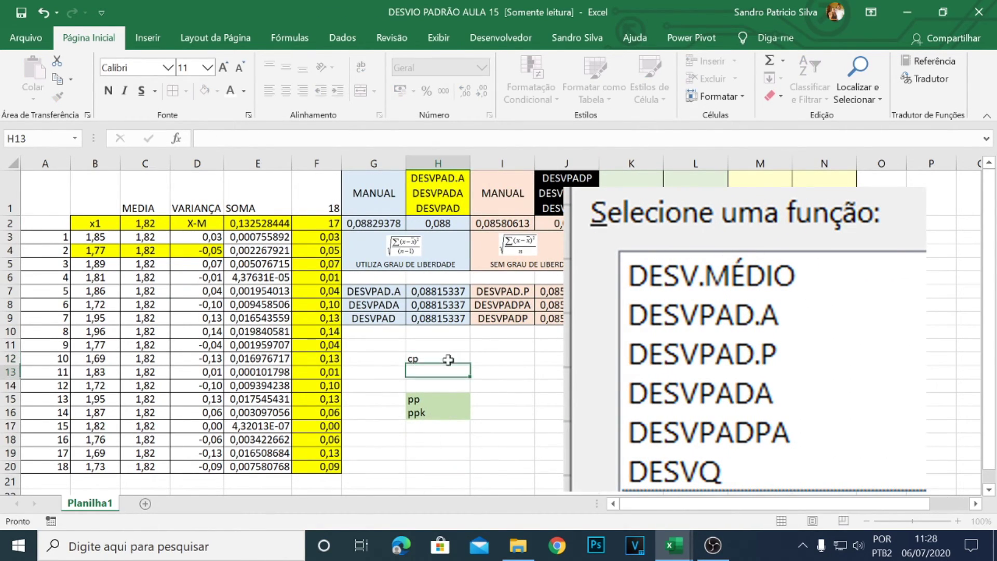
{"action": "type", "text": "cpk"}
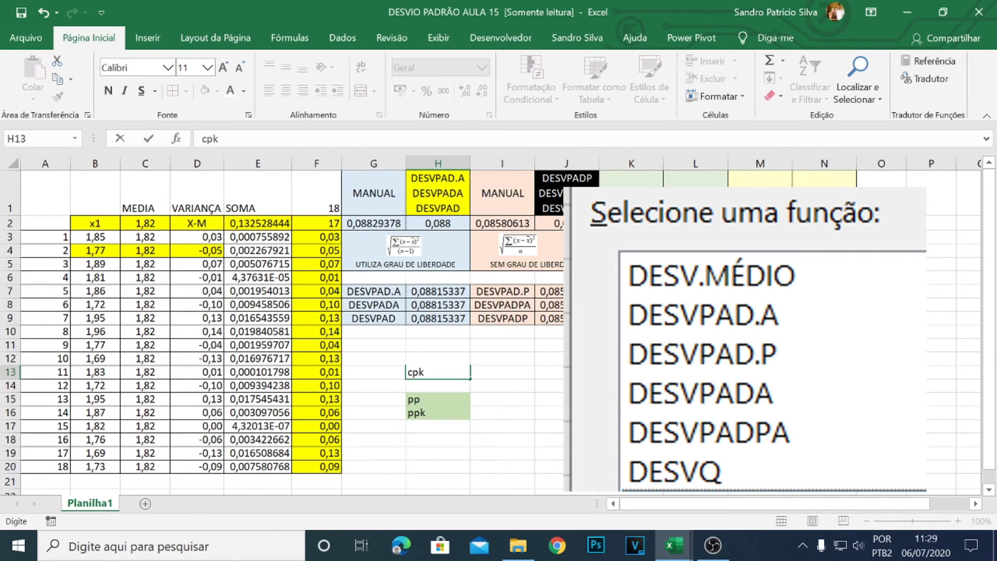
{"action": "left_click", "coordinate": [493, 366]}
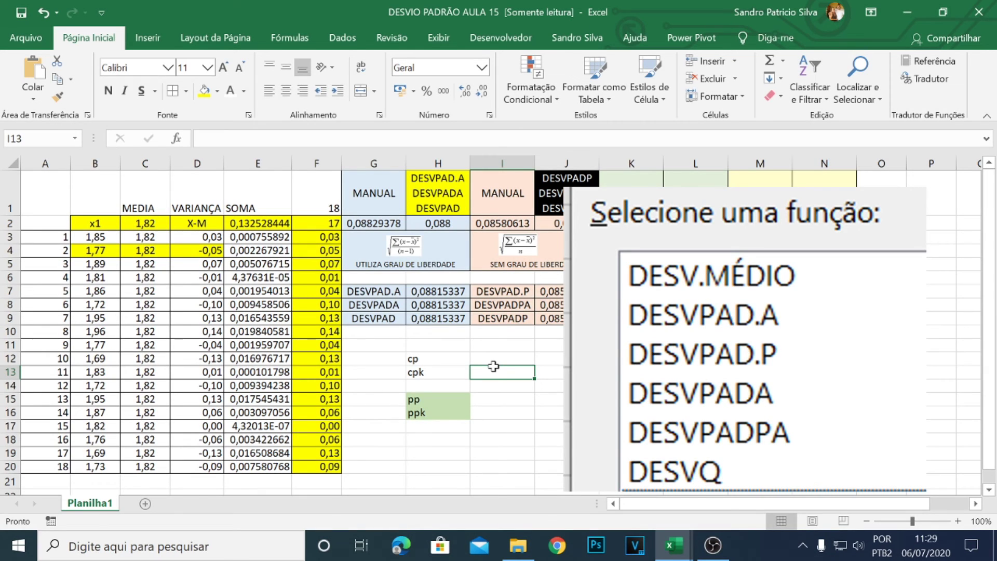
- Shrink the function list picture and position it below the DESV.MÉDIO and DESVQ groups so the tables are uncovered
{"action": "left_click", "coordinate": [593, 260]}
{"action": "left_click_drag", "start_coordinate": [564, 187], "coordinate": [704, 302]}
{"action": "left_click_drag", "start_coordinate": [760, 371], "coordinate": [668, 341]}
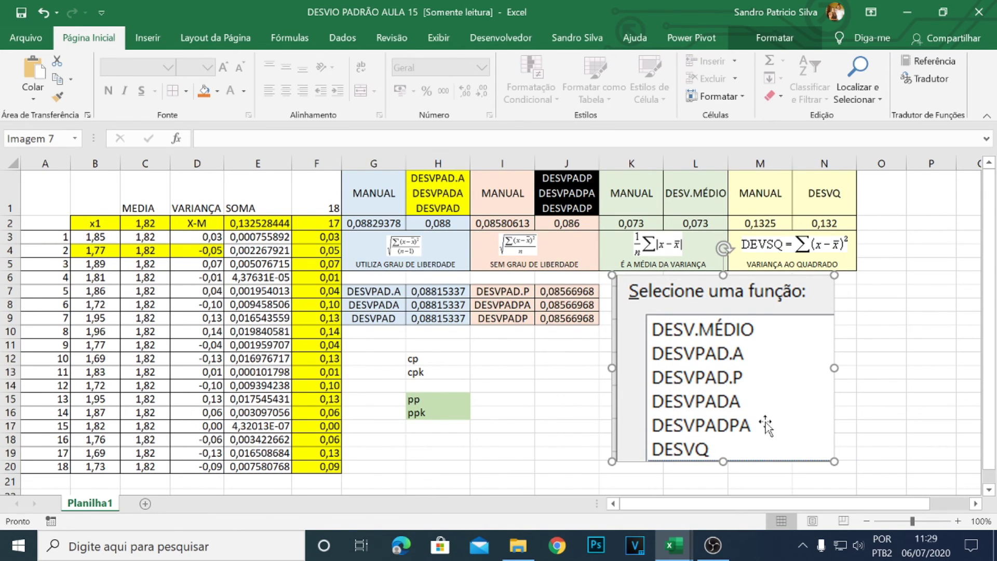